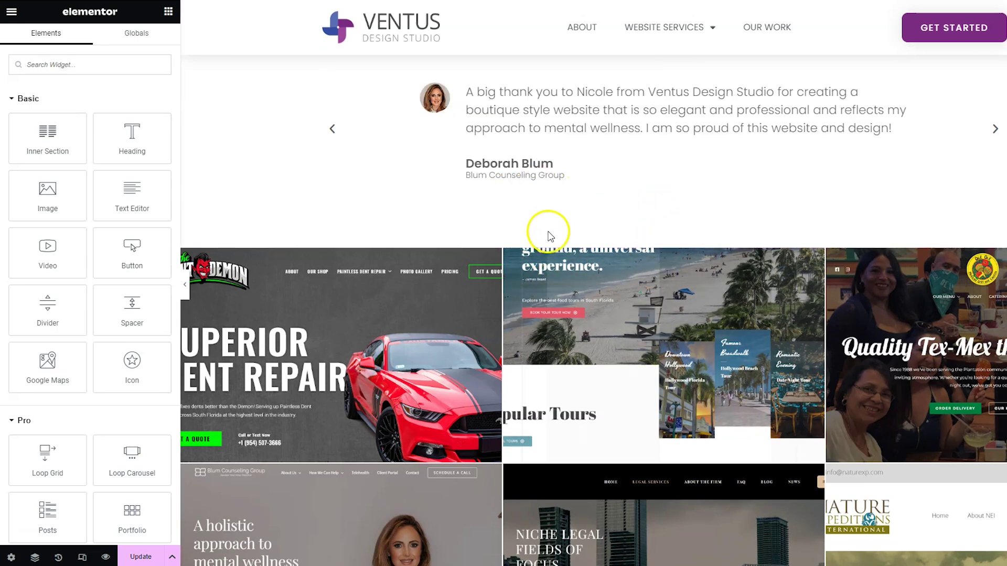
- Insert a new section above the Ventus portfolio grid using the two-column structure preset
mouse_move(648, 251)
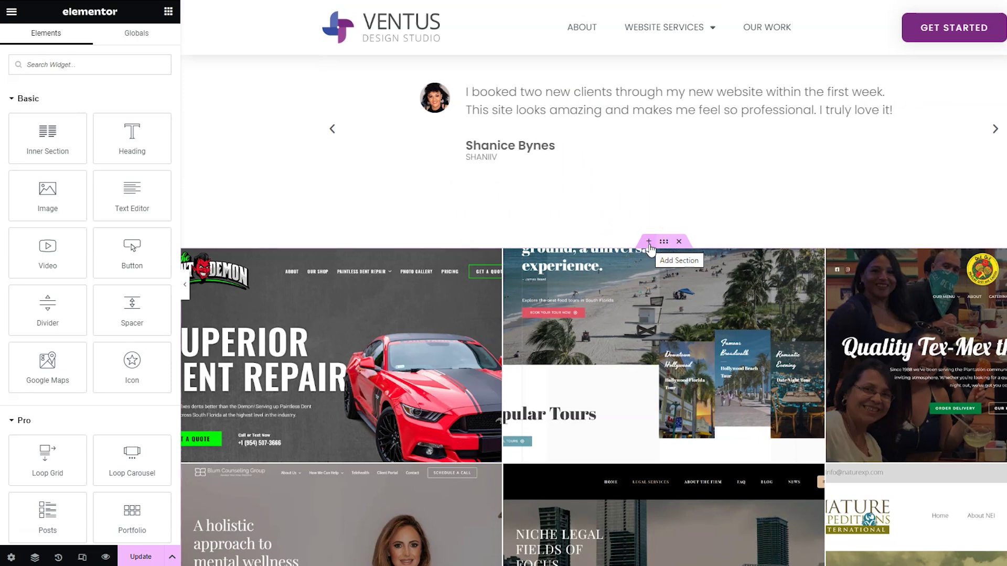
click(648, 242)
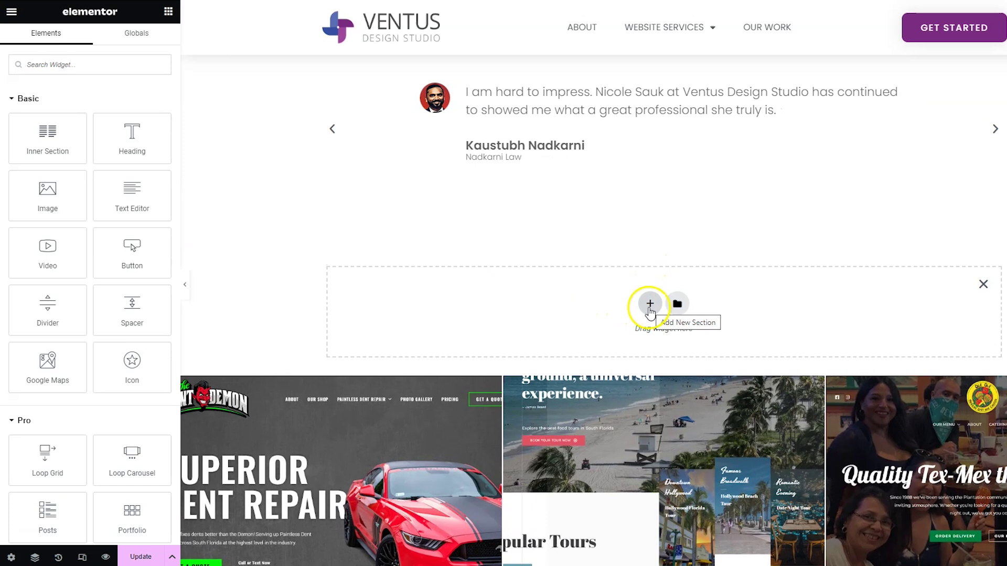
click(650, 310)
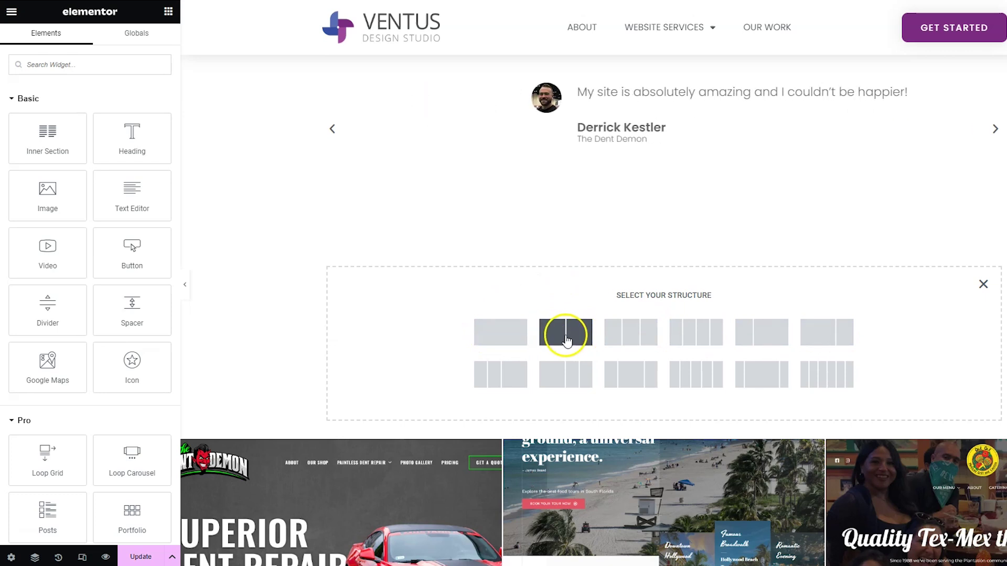
click(587, 337)
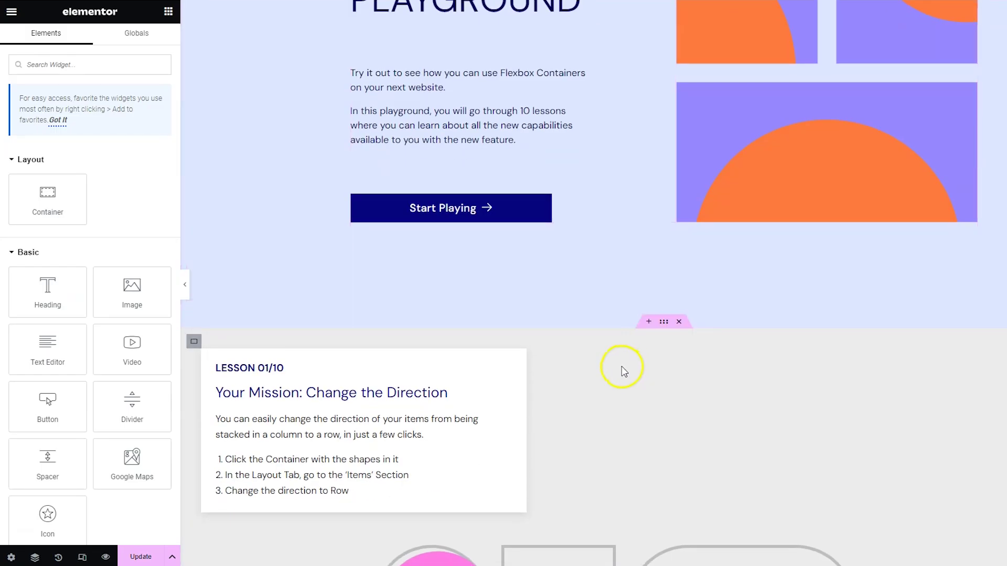
- Add an empty playground container below the hero, then an empty section on the Ventus page
click(649, 322)
click(649, 322)
click(634, 399)
click(650, 384)
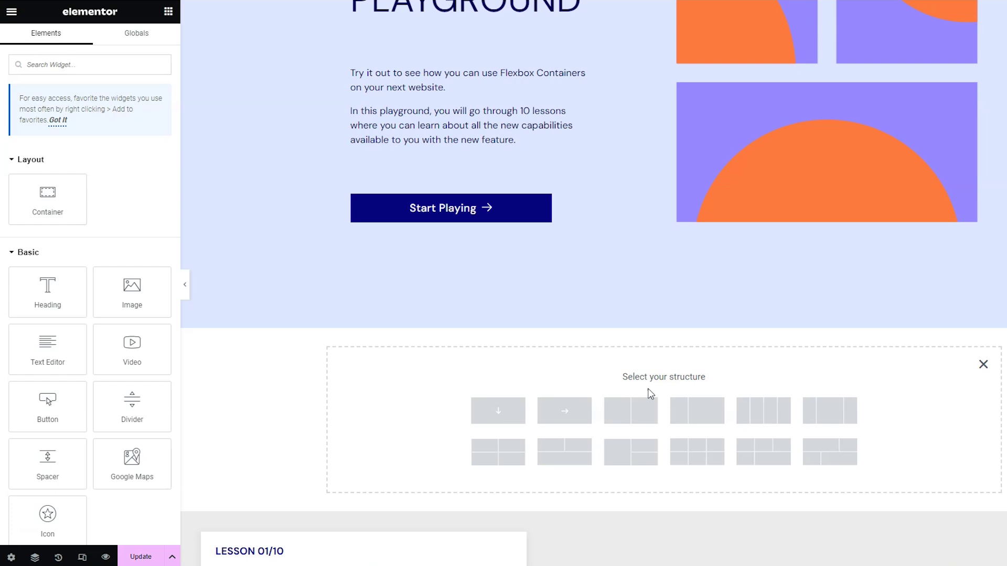
click(642, 242)
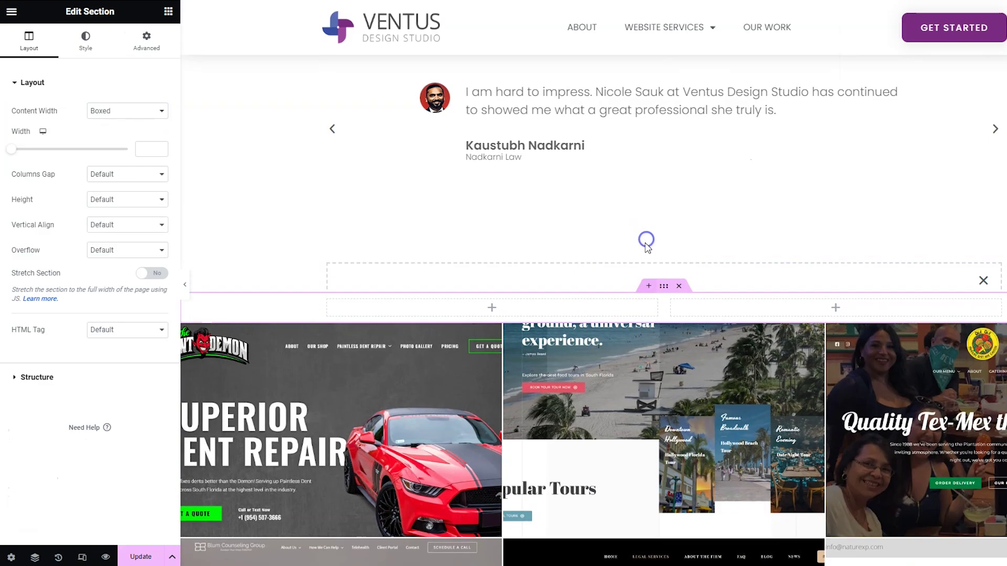
click(650, 305)
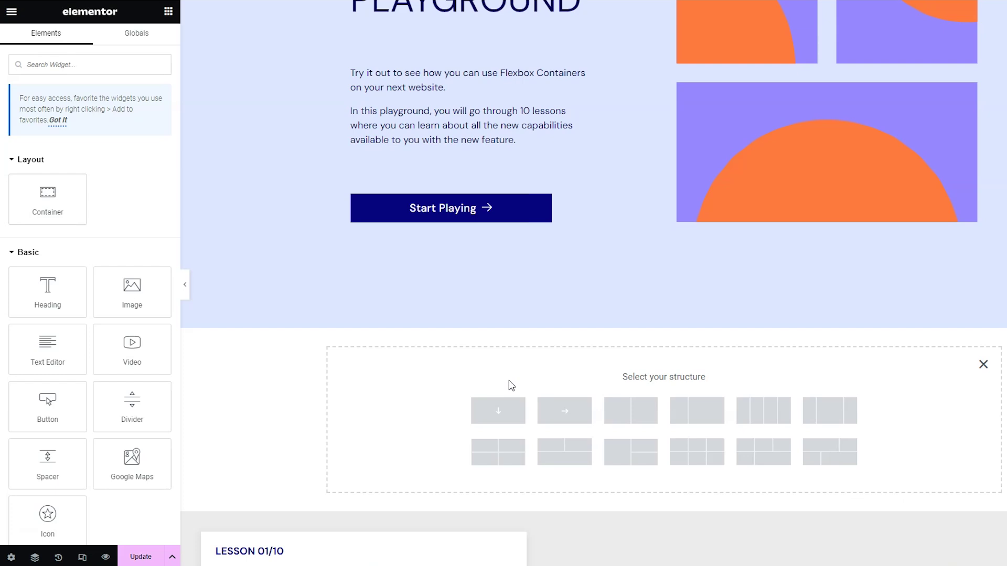
- Return to the Flexbox Playground editor with the Select your structure choices showing
click(515, 418)
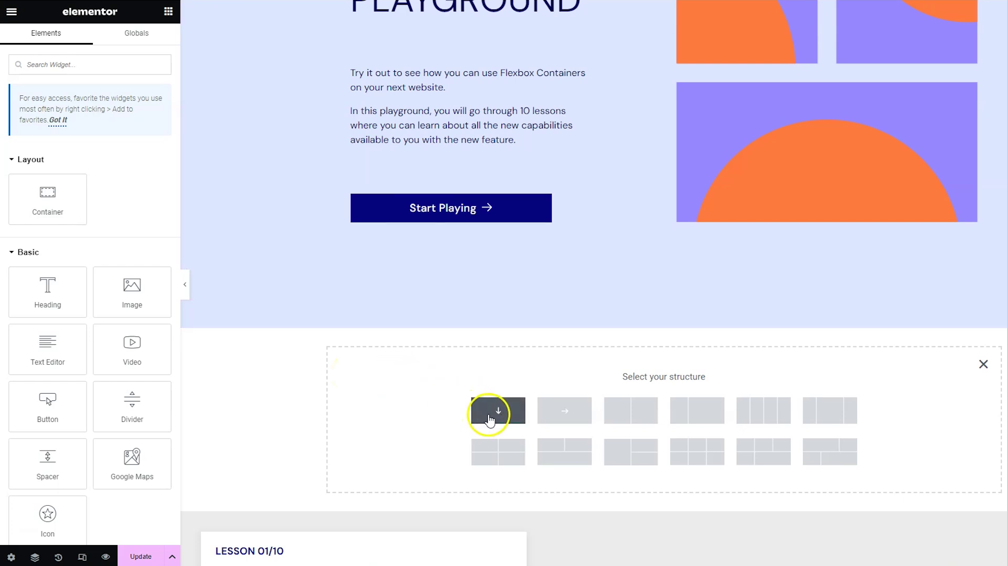
- Create a column container set to Full Width with a 320 px minimum height
click(488, 417)
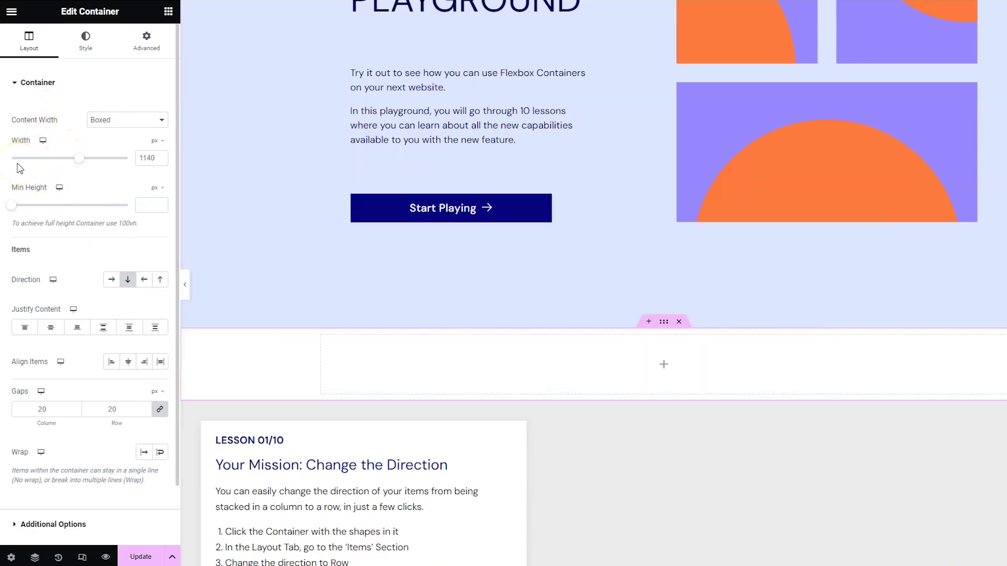
click(103, 119)
click(111, 140)
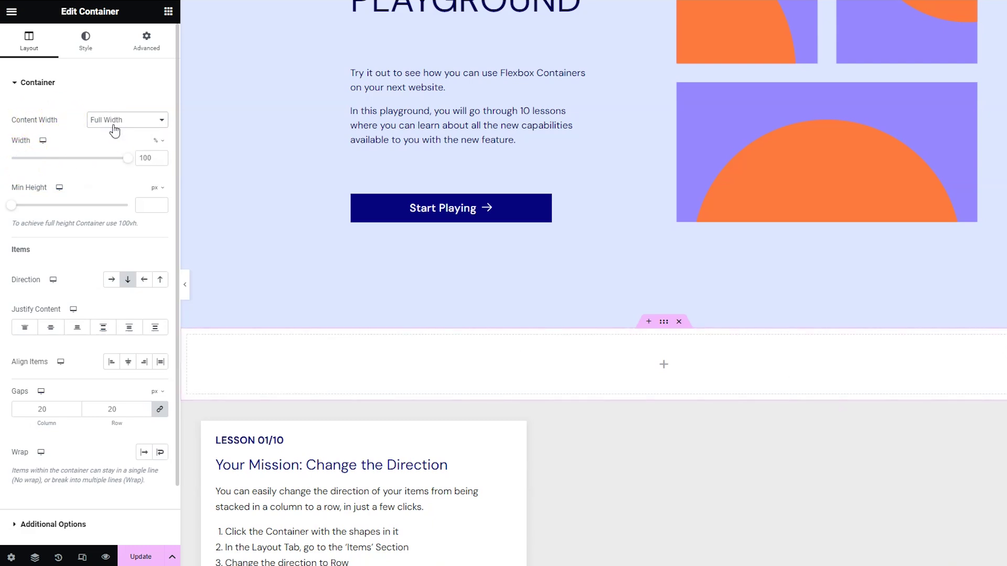
mouse_move(126, 166)
mouse_down()
mouse_move(50, 162)
mouse_move(135, 166)
mouse_up()
mouse_move(20, 208)
mouse_down()
mouse_move(54, 204)
mouse_move(37, 205)
mouse_up()
- Nest a new boxed Container widget inside the tall container
scroll(218, 220, down, 2)
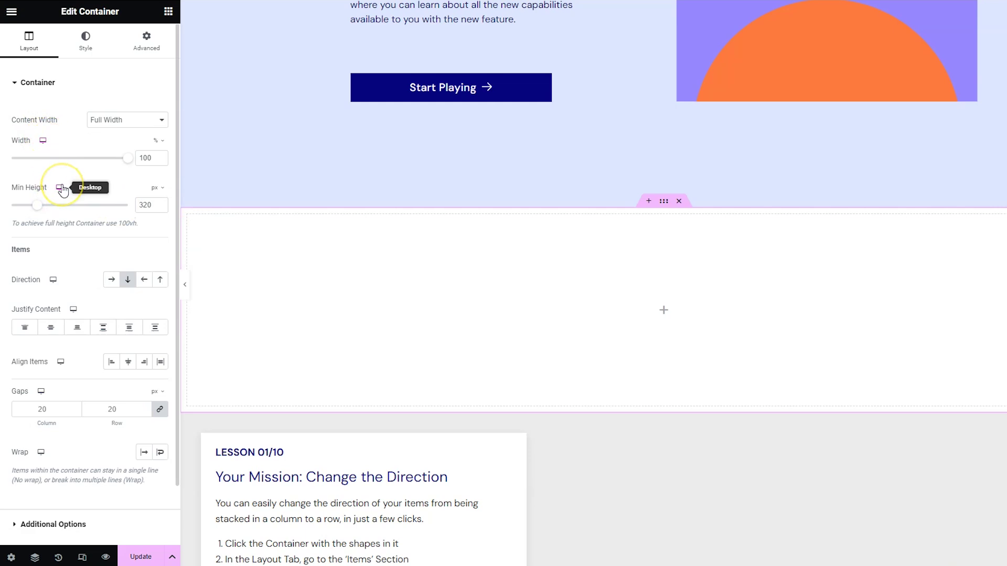
click(447, 192)
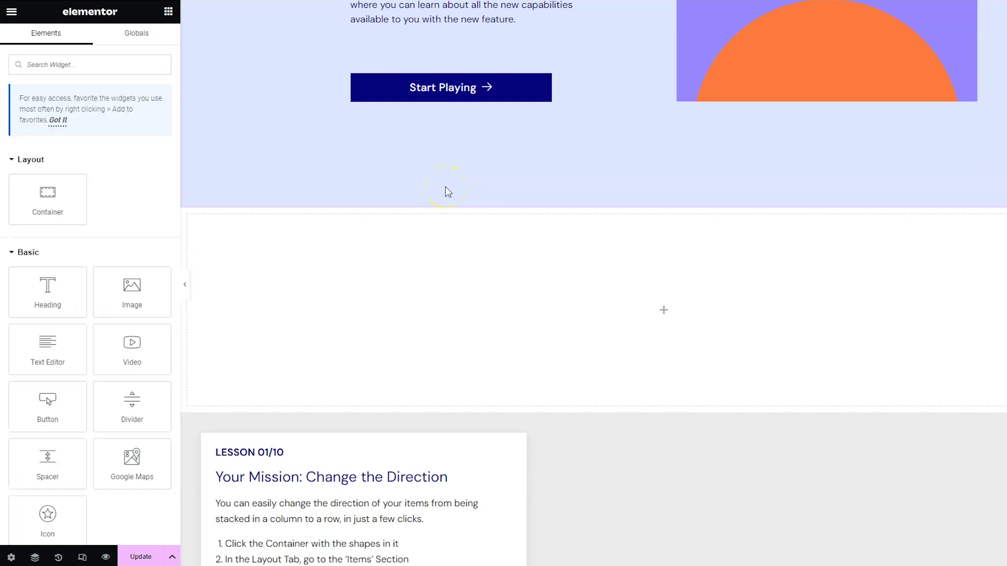
drag(68, 202, 334, 273)
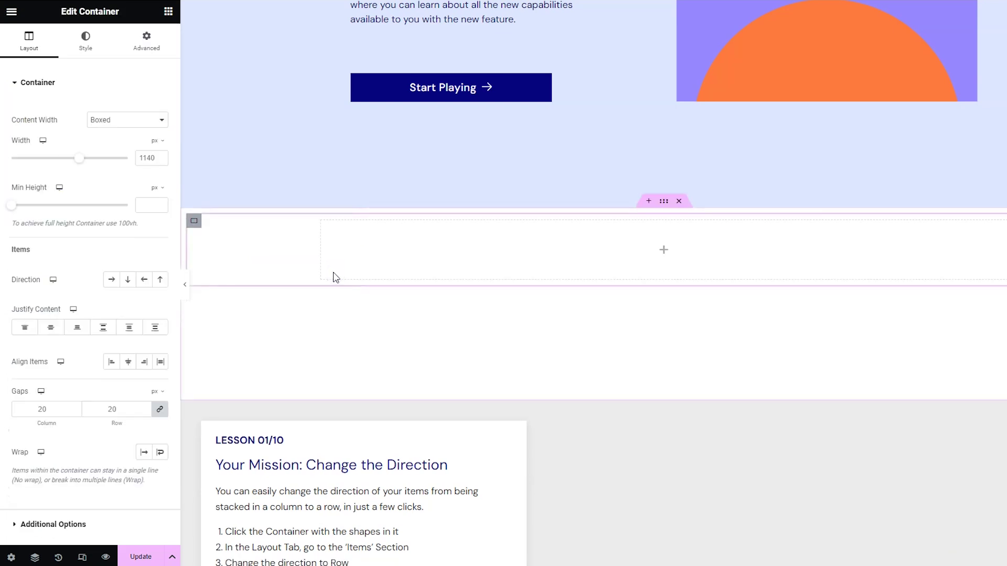
- Delete the nested container and drop an Image placeholder into the empty container
right_click(194, 221)
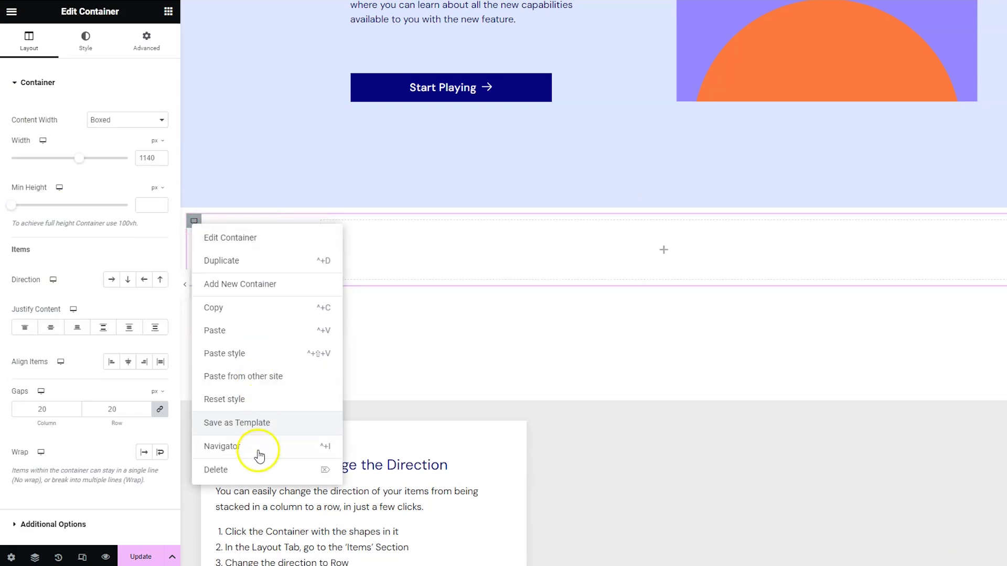
click(251, 468)
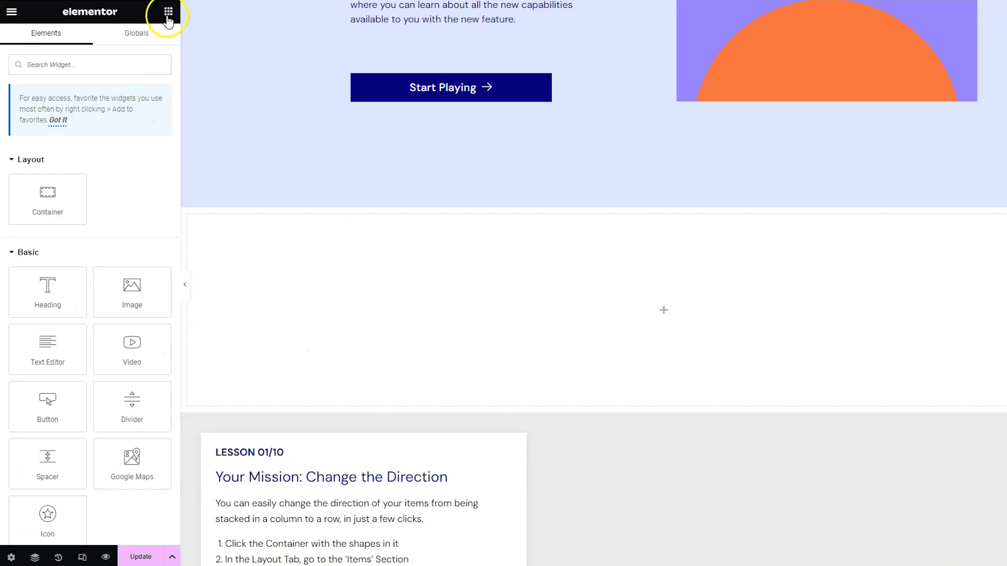
drag(133, 288, 451, 299)
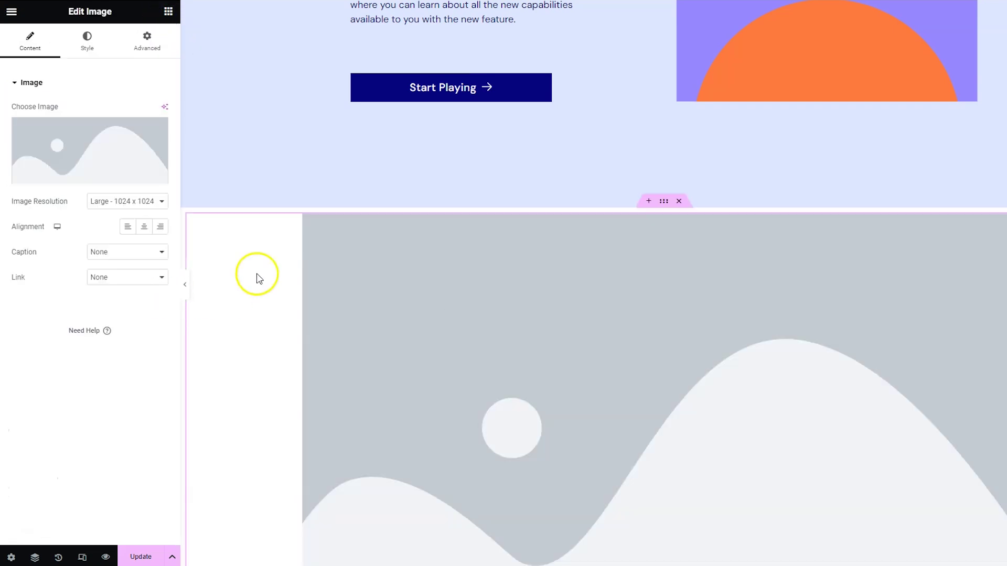
scroll(280, 283, down, 3)
- Add three Click here Button widgets below the image
click(167, 11)
scroll(108, 266, down, 3)
drag(56, 299, 335, 517)
click(168, 11)
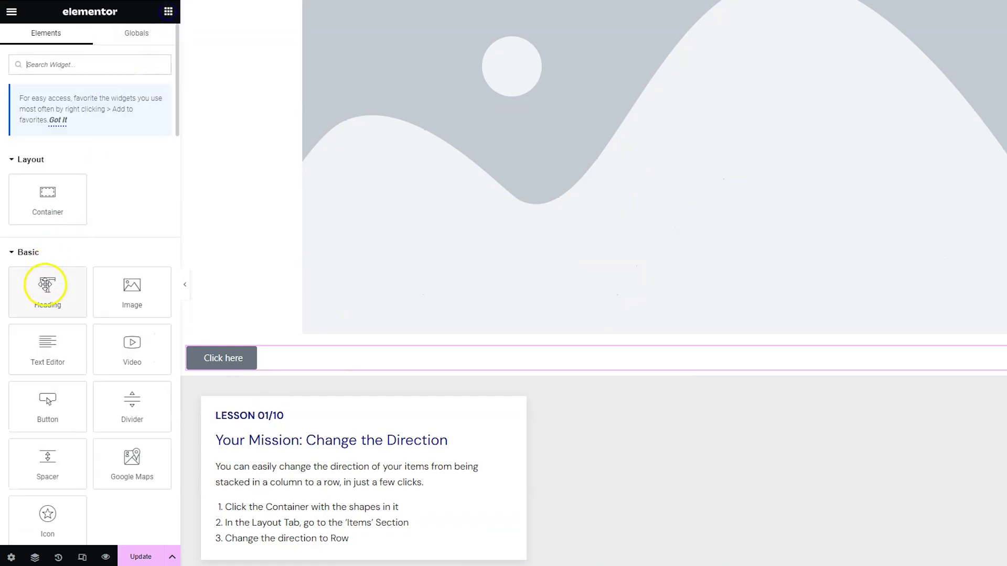
drag(63, 387, 310, 362)
click(168, 11)
drag(56, 391, 348, 403)
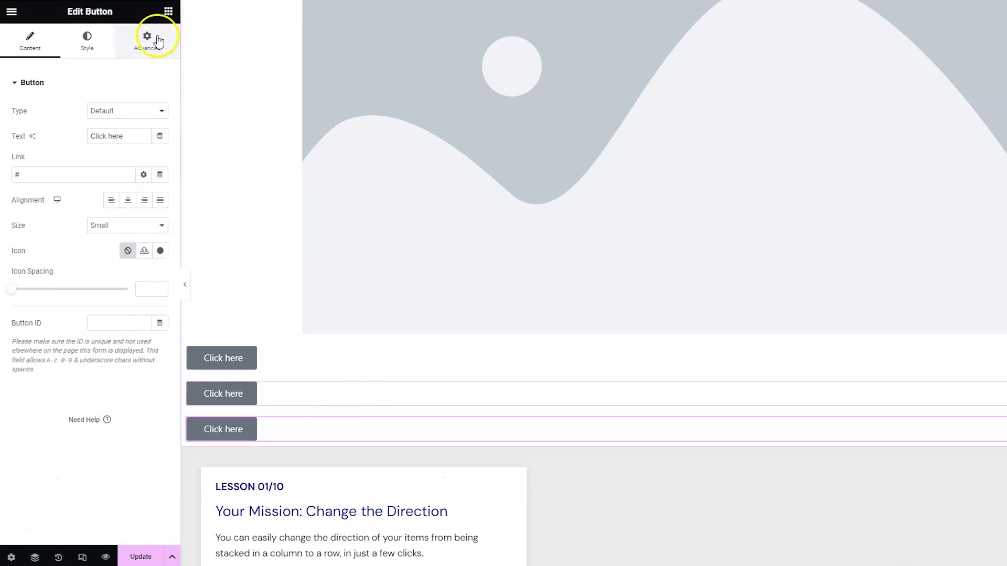
click(168, 12)
- Add two star Icon widgets below the buttons
scroll(84, 320, down, 4)
drag(67, 359, 297, 442)
click(168, 11)
drag(50, 359, 264, 459)
scroll(50, 360, down, 2)
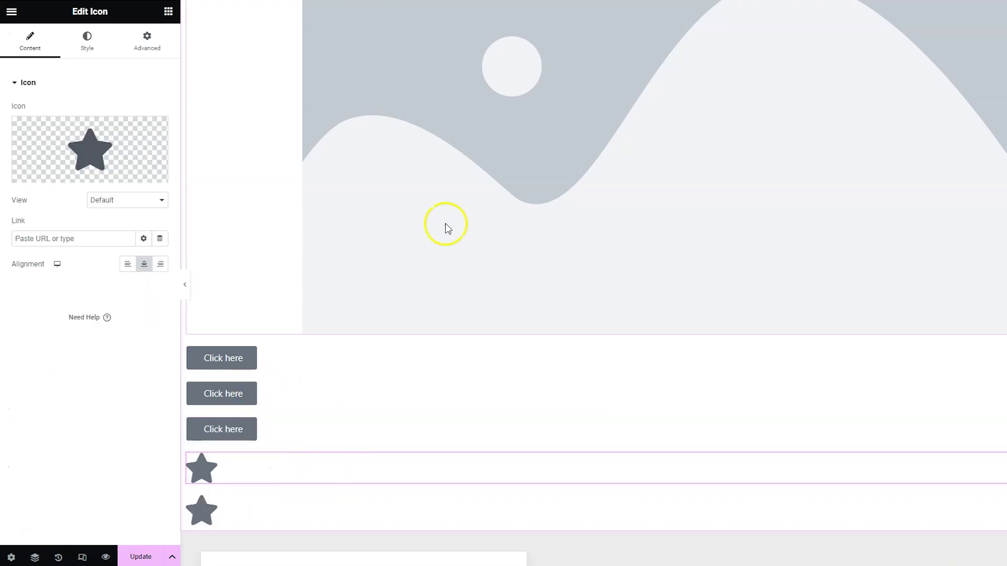
scroll(310, 339, up, 5)
scroll(451, 308, down, 1)
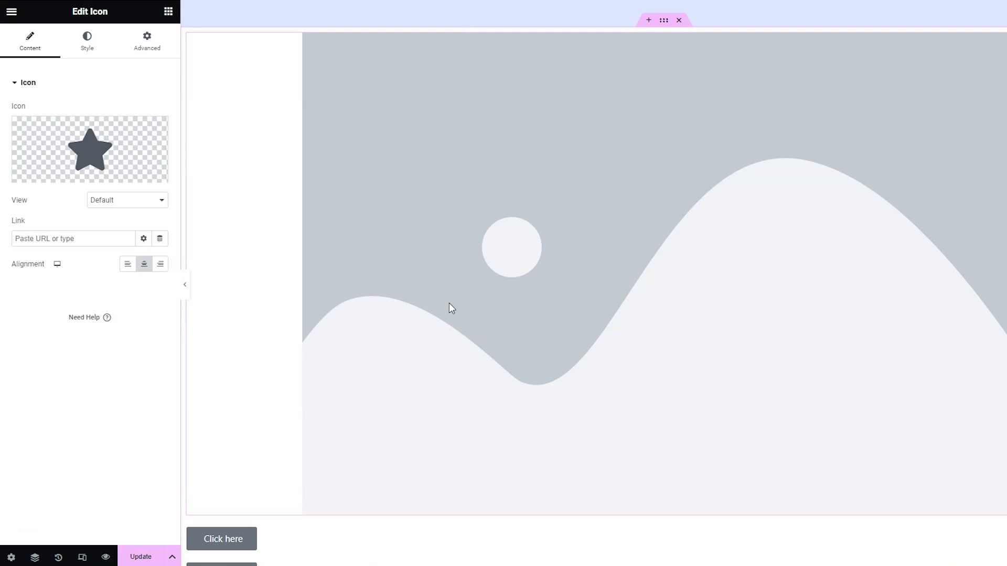
- Select the container holding the image, buttons and stars
click(450, 308)
click(664, 26)
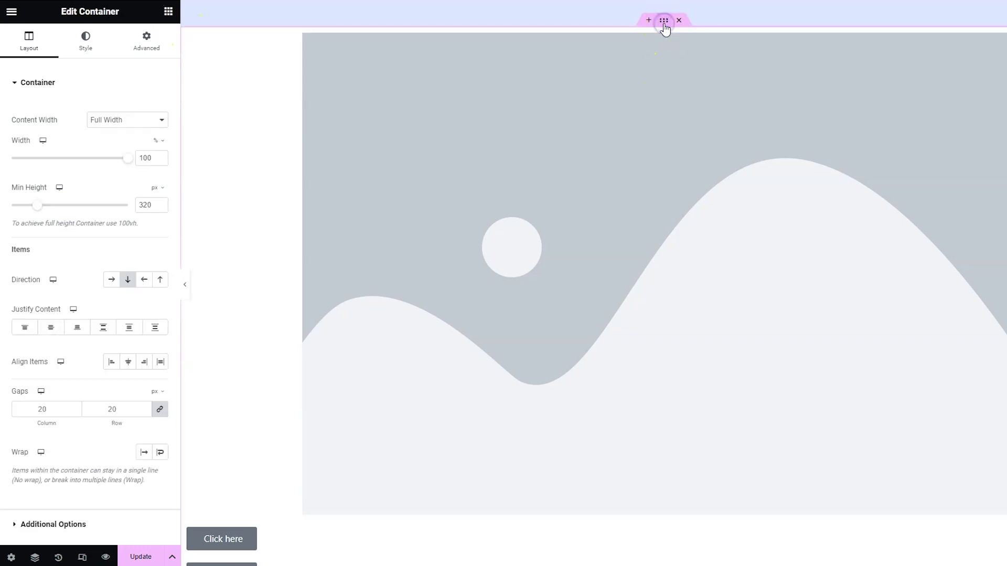
click(246, 362)
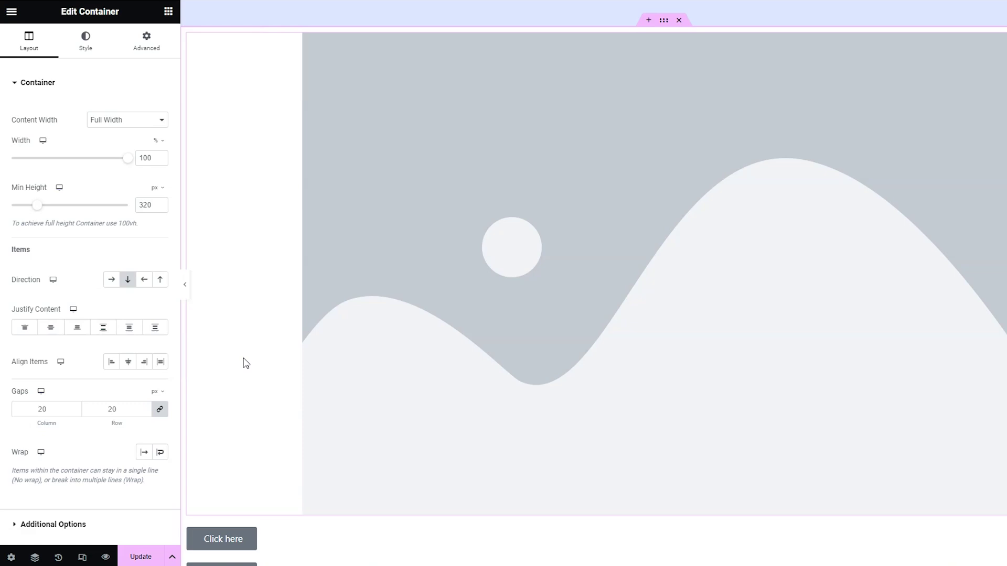
- Cycle the container's Direction through row, column and reversed options, ending on column
click(113, 287)
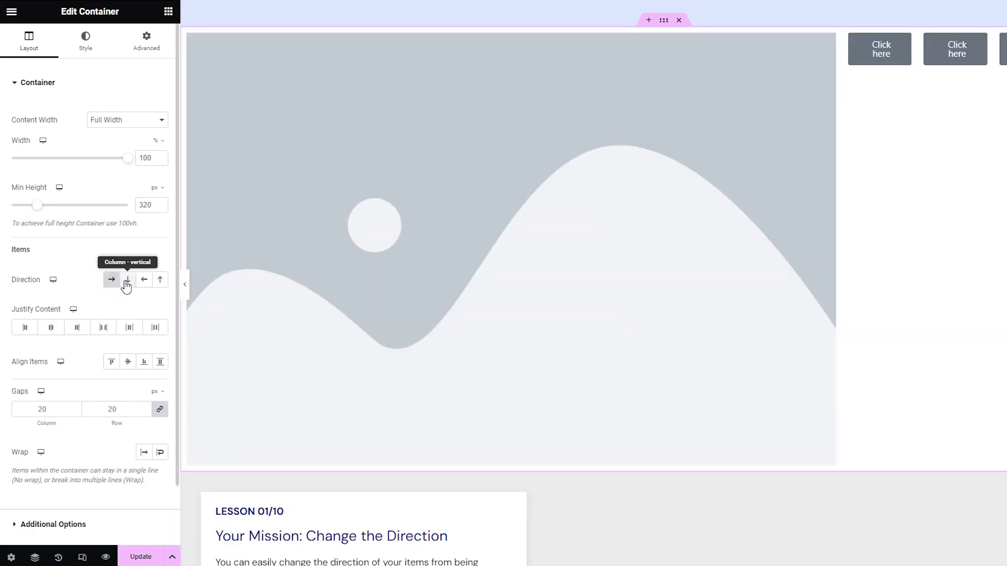
click(126, 286)
click(147, 287)
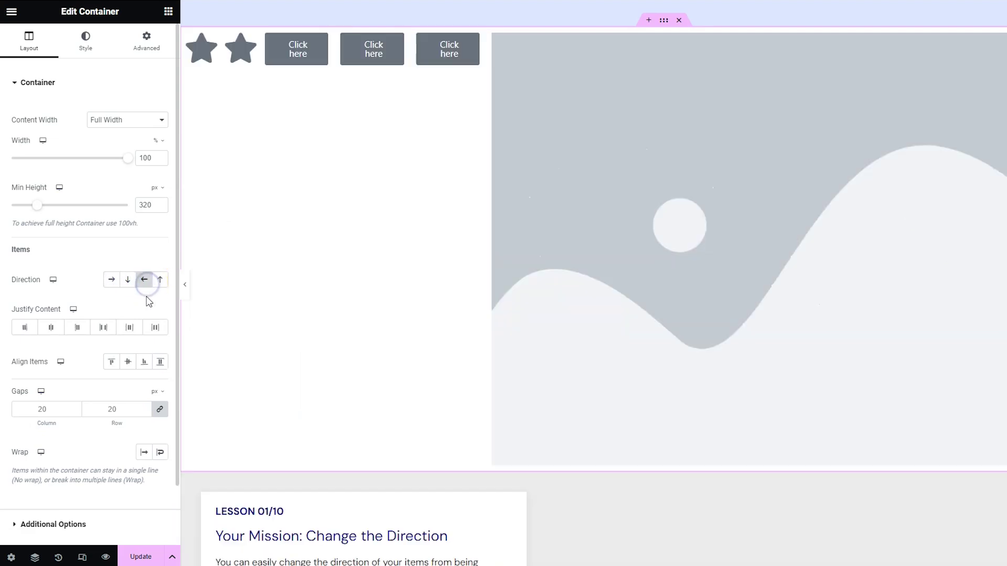
click(160, 287)
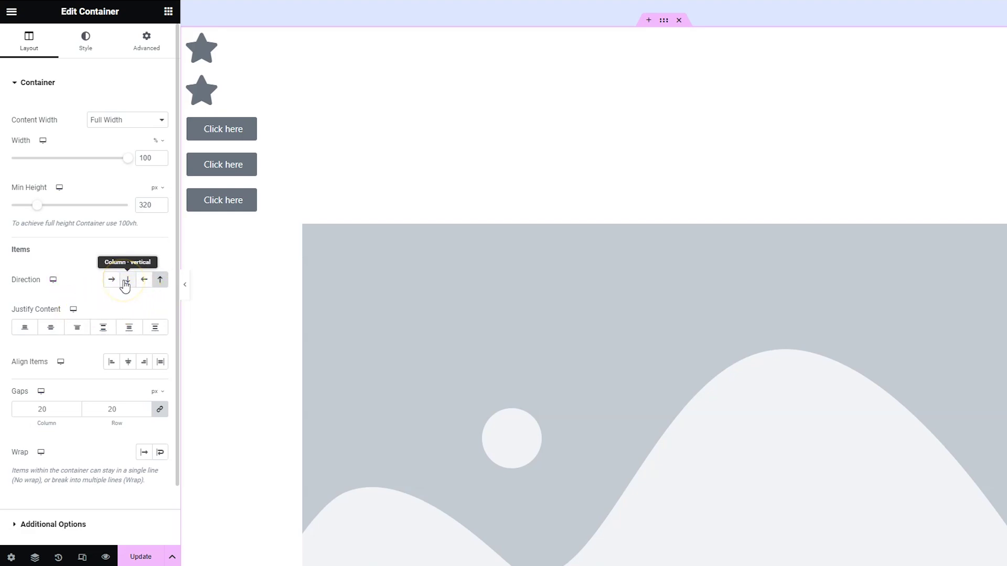
click(124, 282)
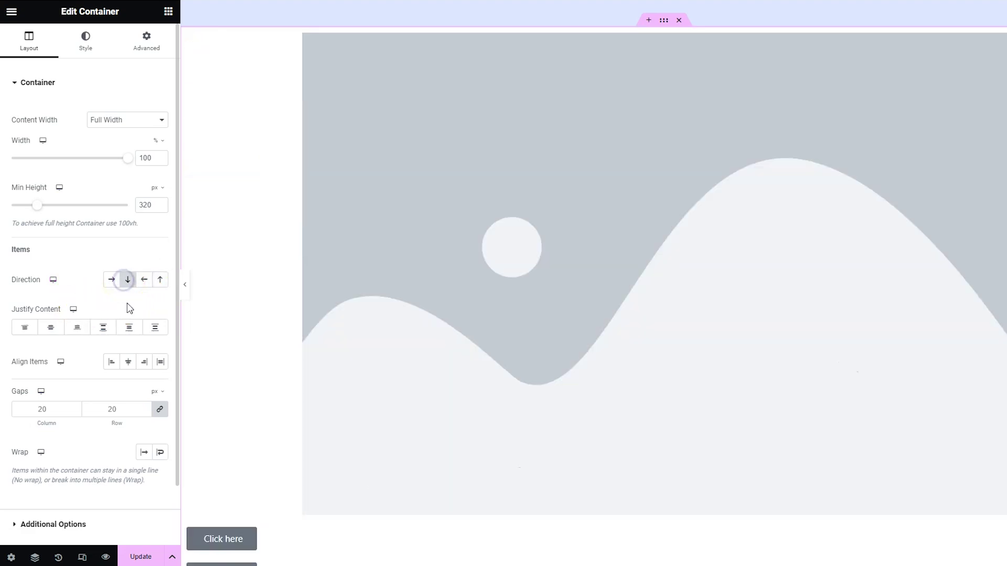
click(160, 281)
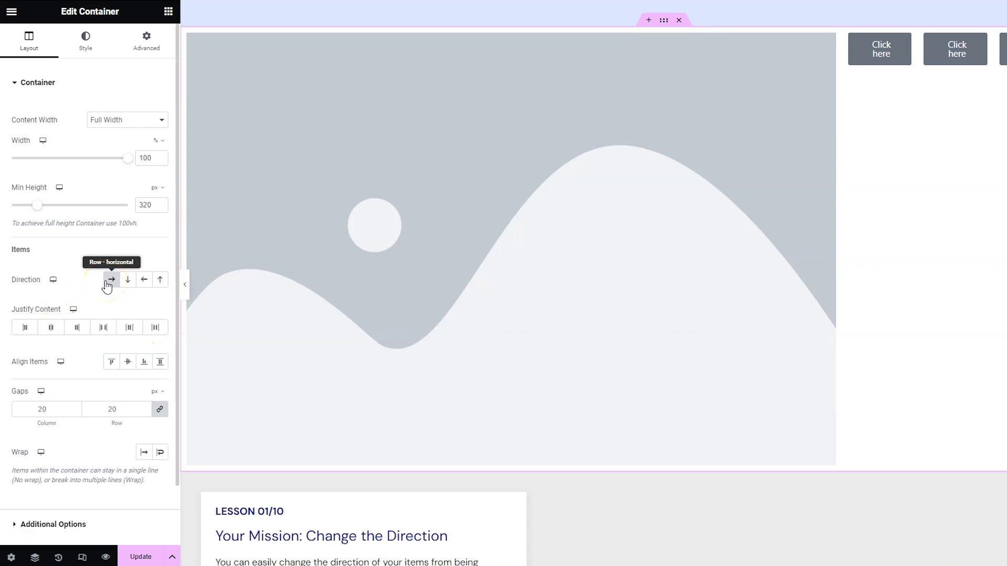
click(127, 283)
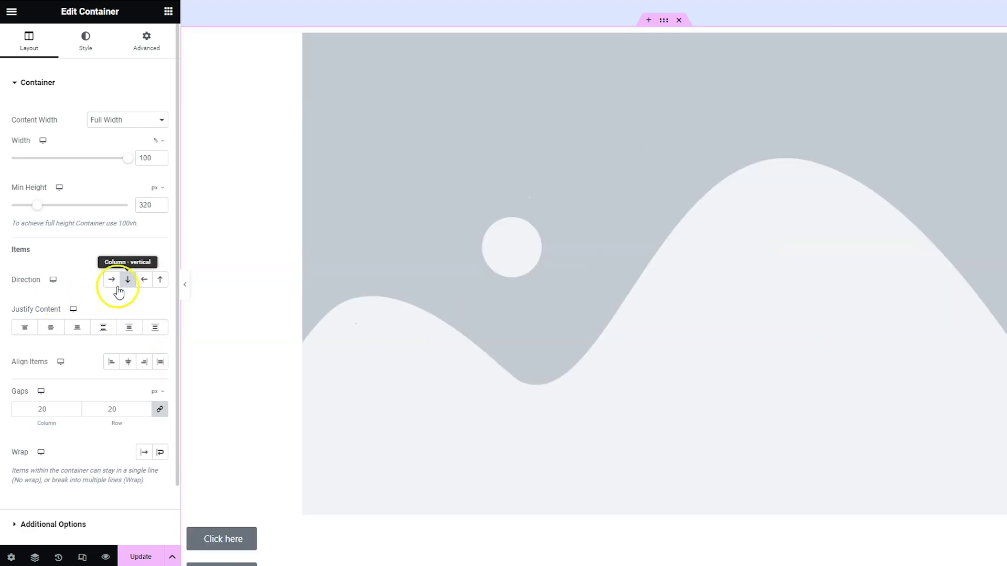
scroll(241, 314, down, 5)
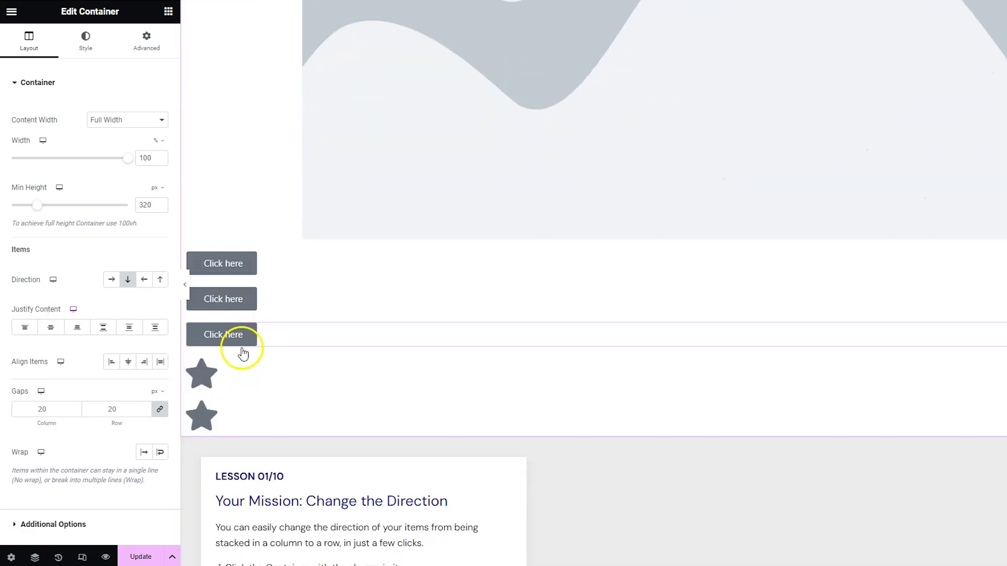
scroll(241, 349, up, 8)
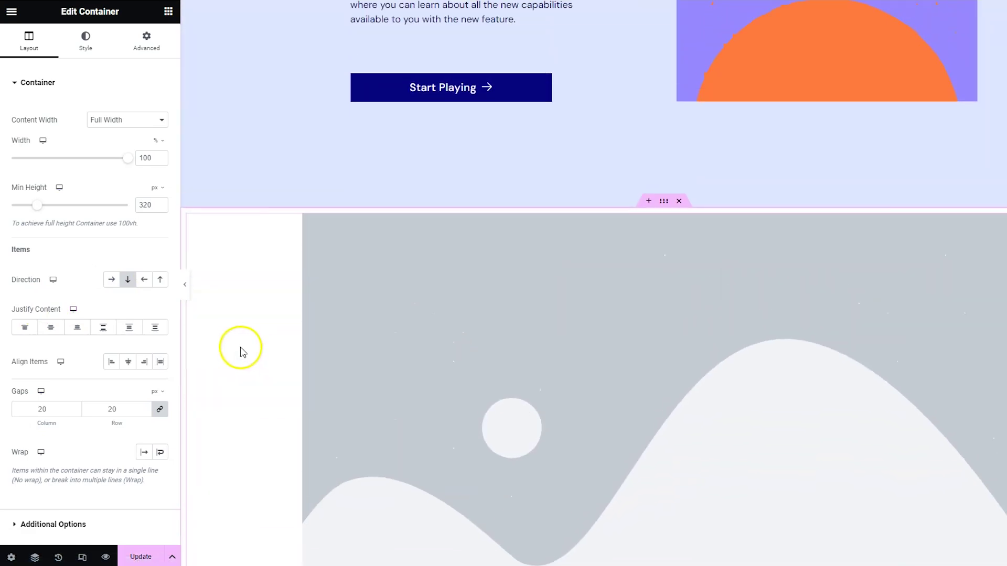
scroll(241, 349, down, 1)
- Set Direction back to row and delete the placeholder image
click(111, 280)
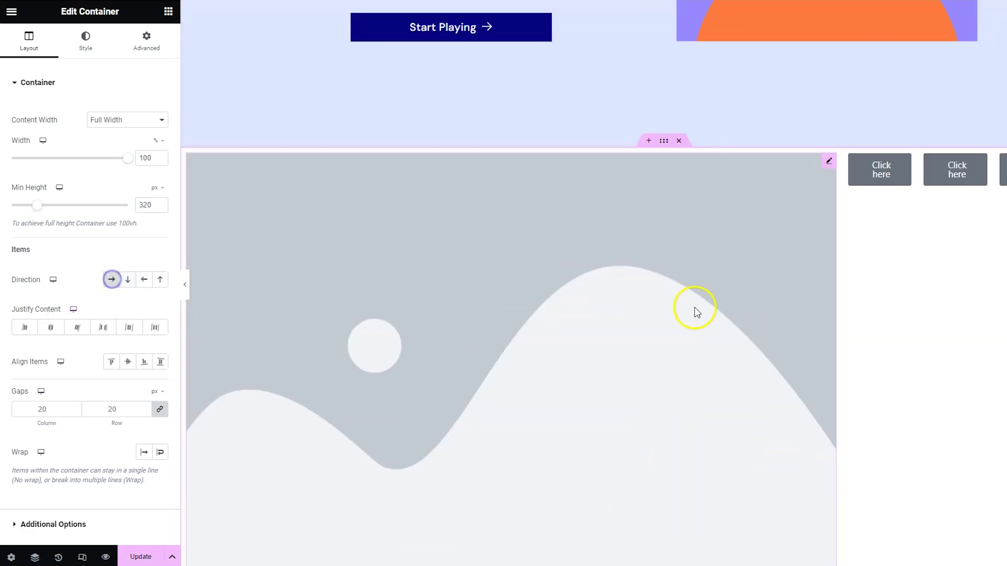
right_click(830, 162)
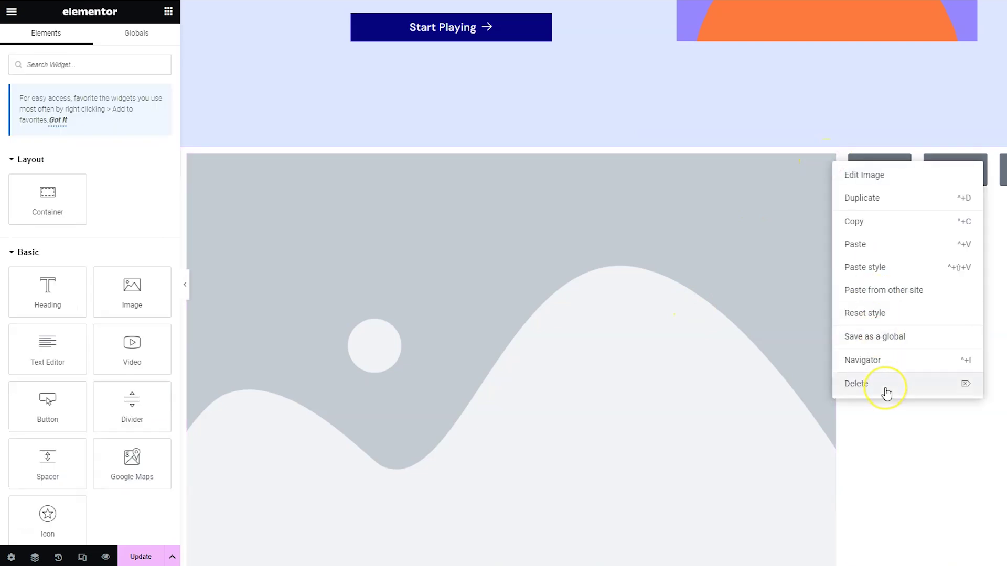
click(886, 385)
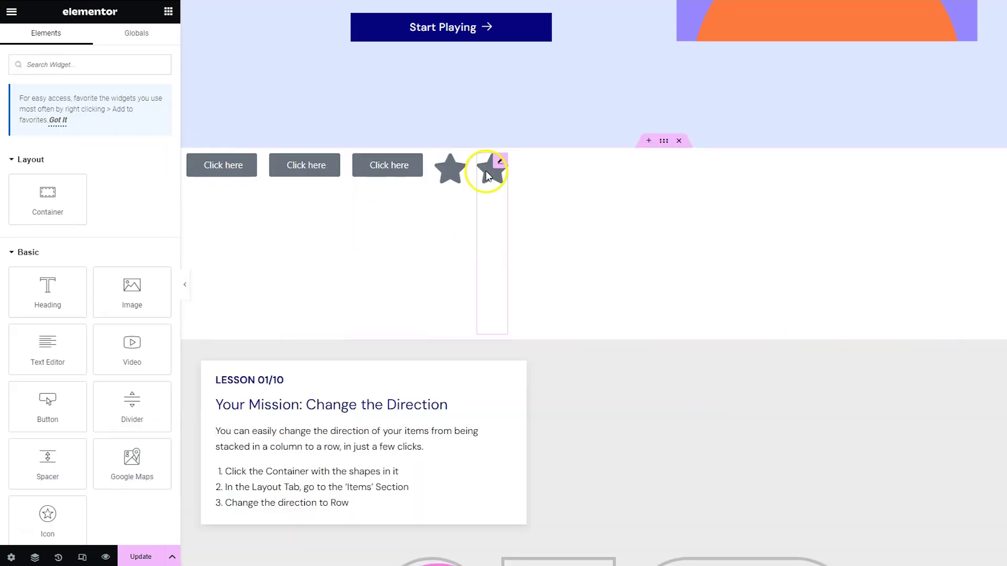
- Try each Justify Content option: start, center, end, space between, around and evenly
click(664, 142)
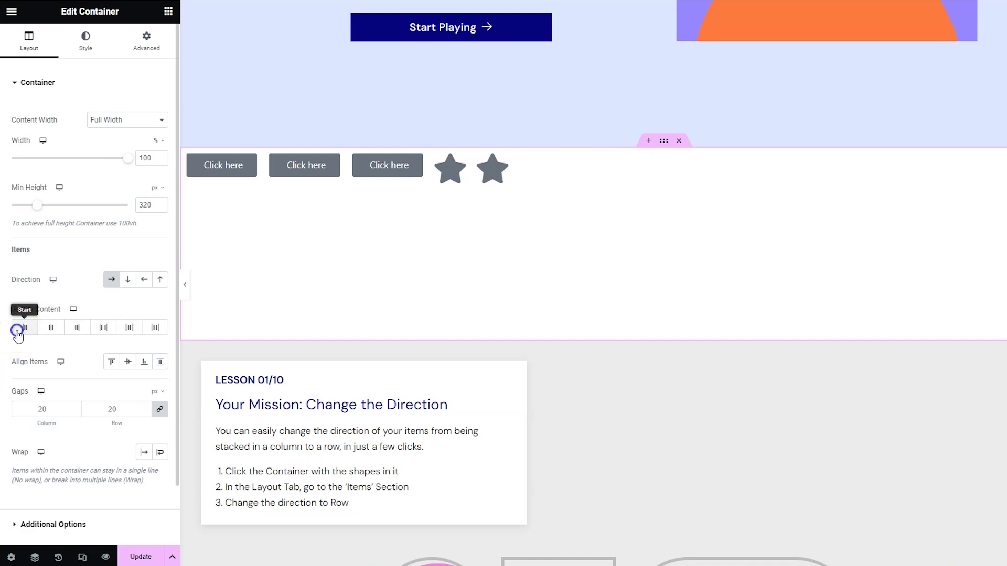
click(18, 332)
click(55, 330)
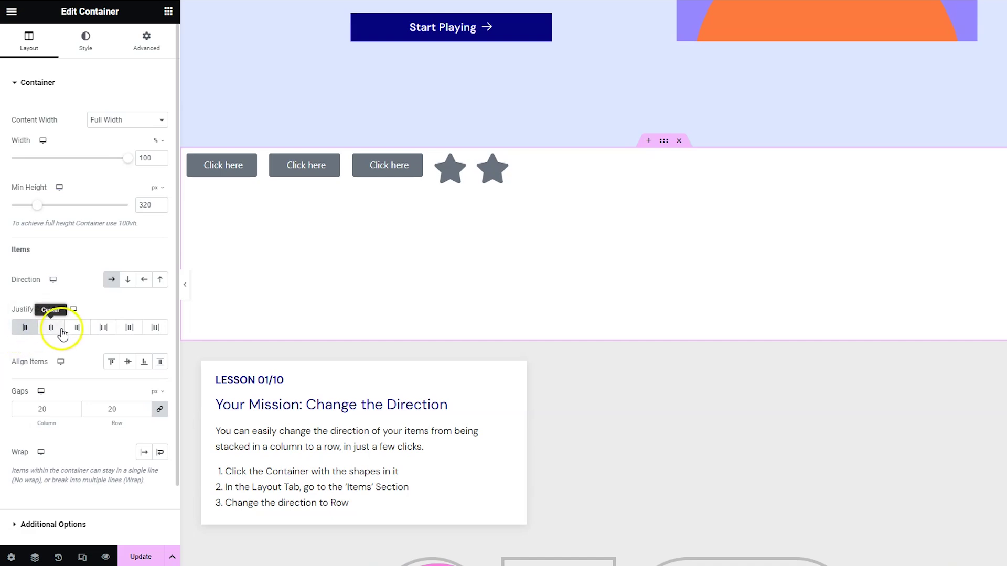
click(77, 332)
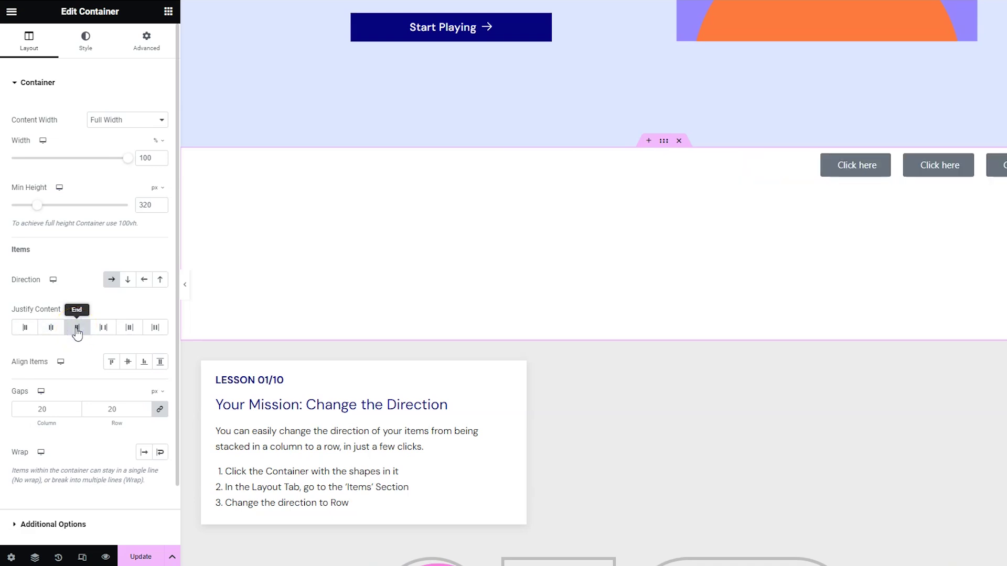
click(105, 332)
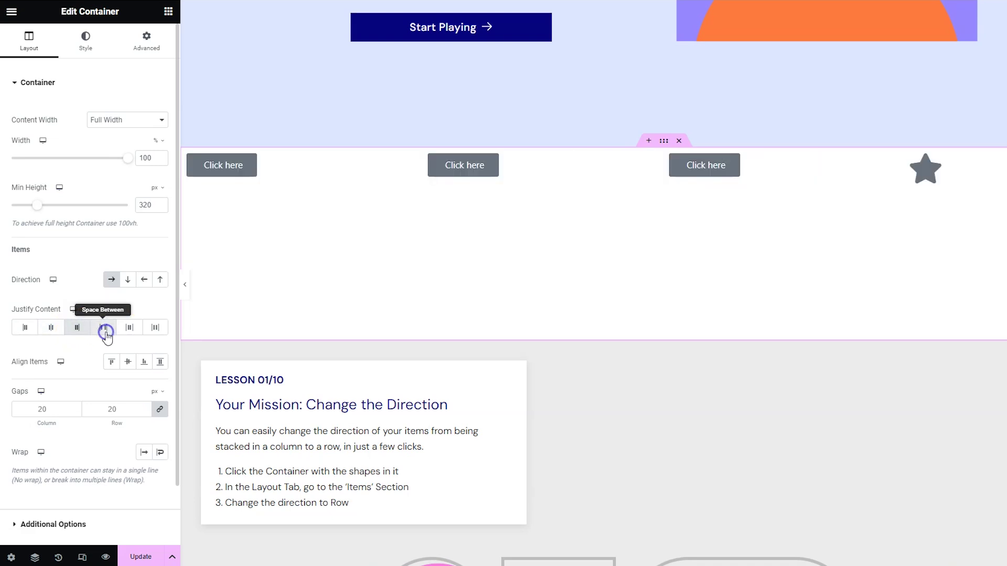
click(126, 335)
click(155, 336)
click(155, 330)
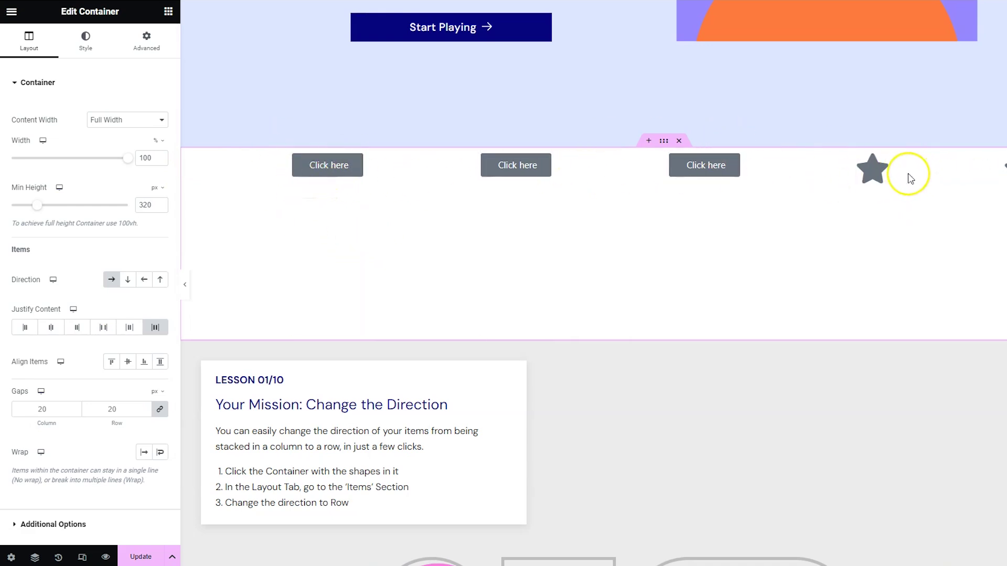
- Justify items to start, raise the container's Min Height to 506 px, and stack them in a column
click(129, 282)
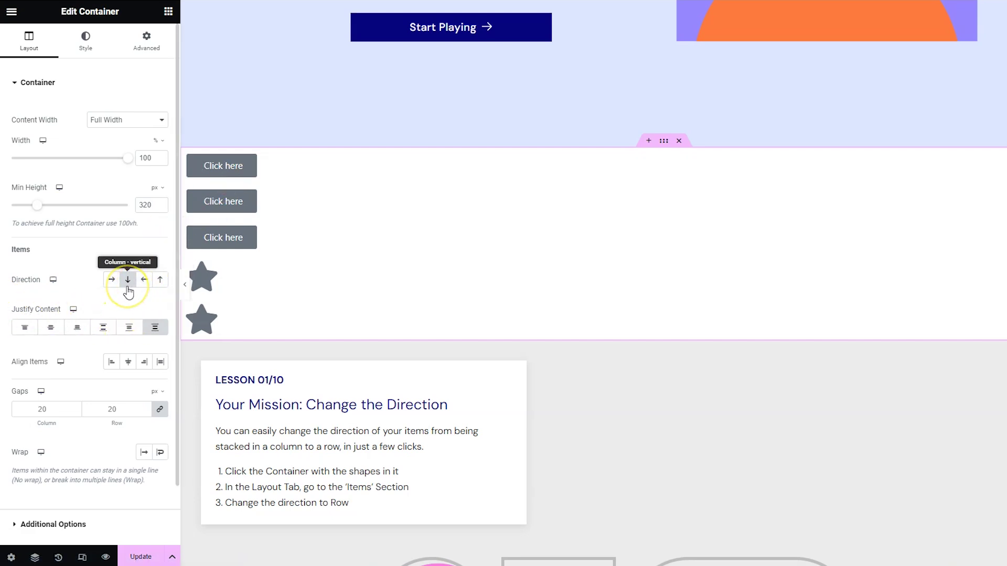
click(112, 280)
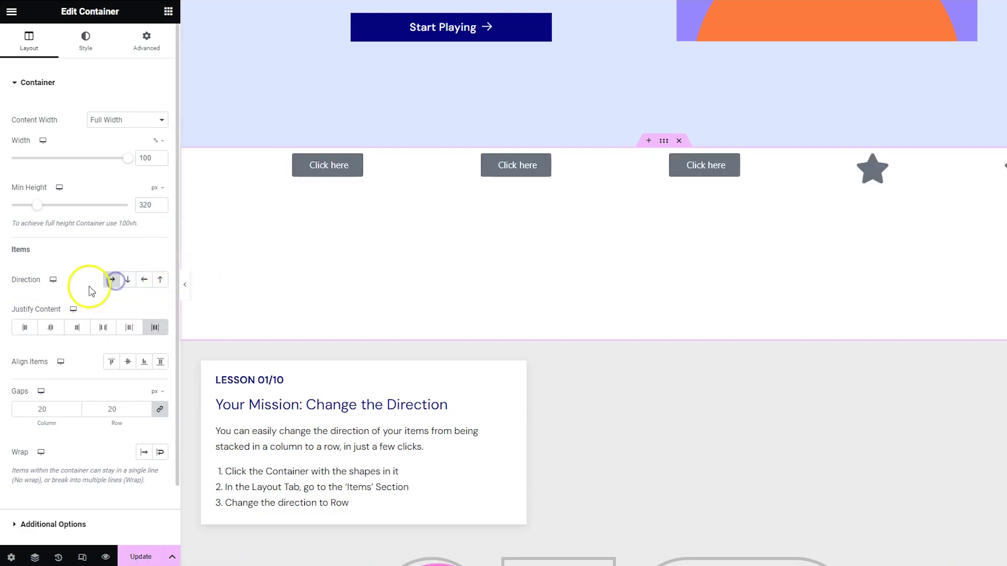
click(25, 330)
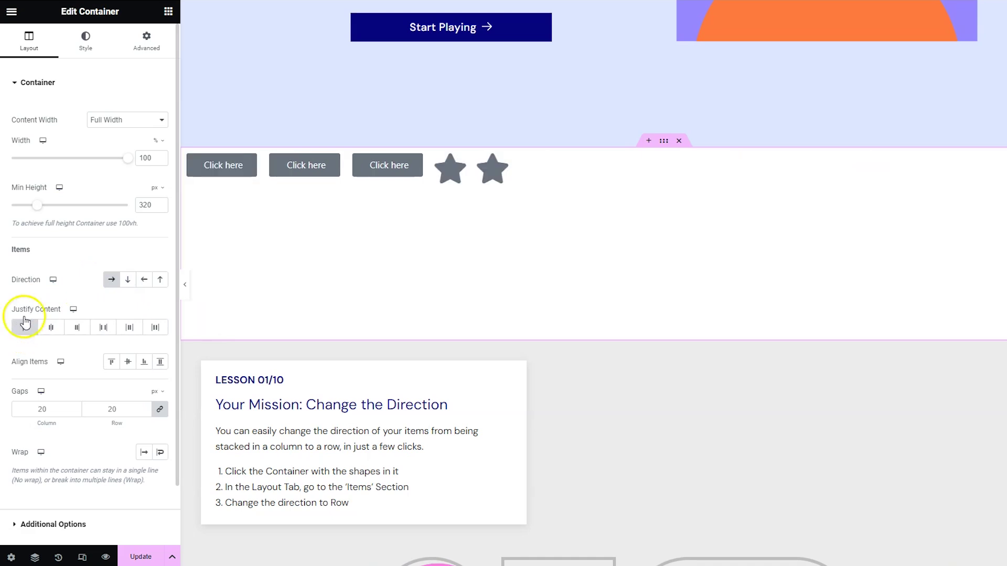
drag(37, 205, 53, 207)
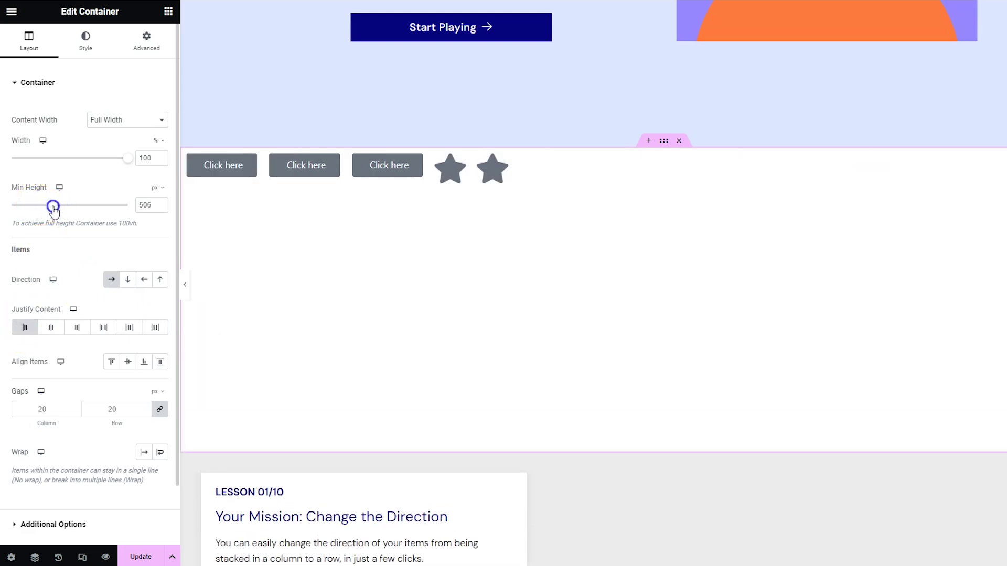
click(130, 284)
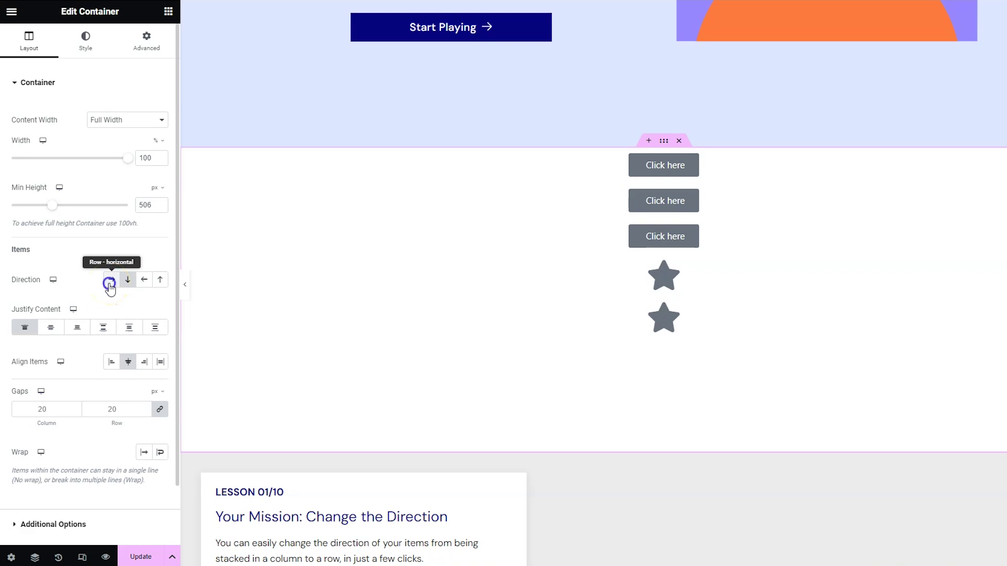
- Switch items to a horizontal row and vertically centre them with Align Items Center
click(110, 283)
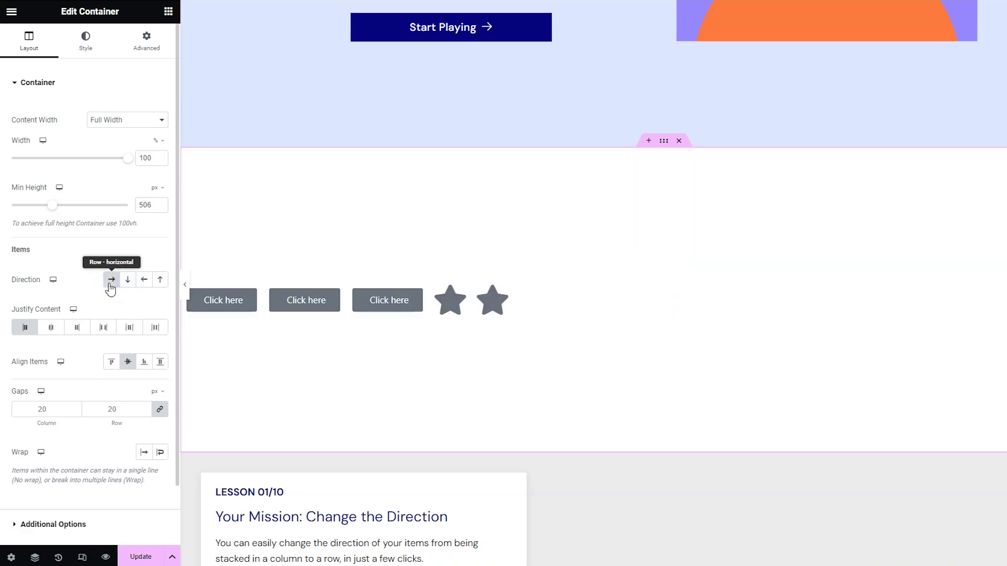
click(112, 363)
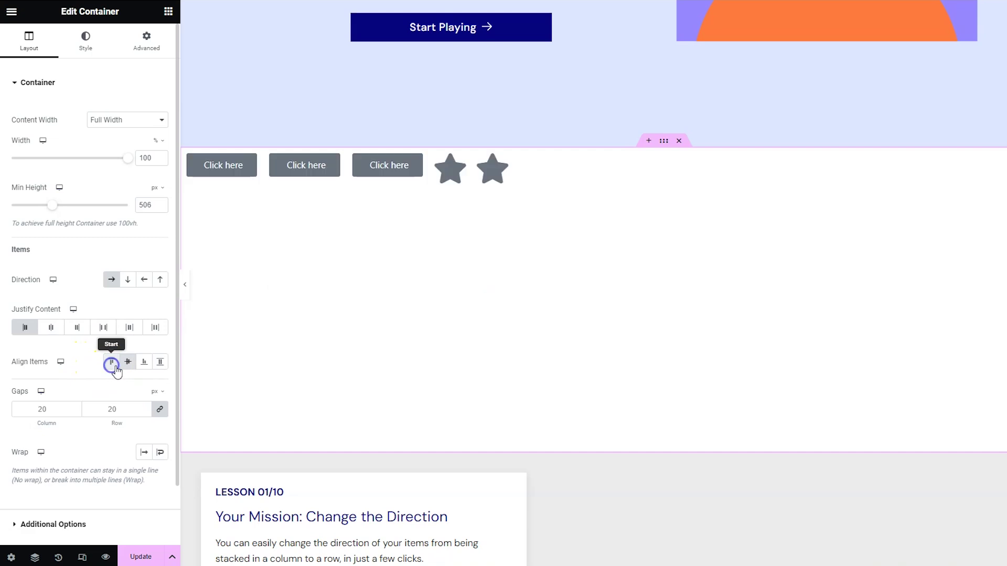
click(128, 363)
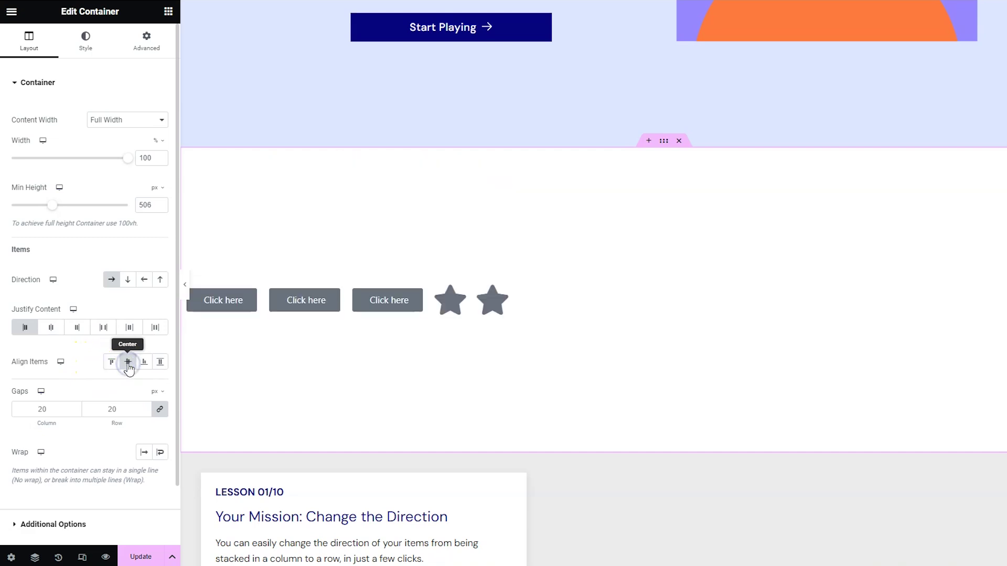
- Set the container's column gap to 100 px, with the linked row gap following
double_click(36, 415)
text(100)
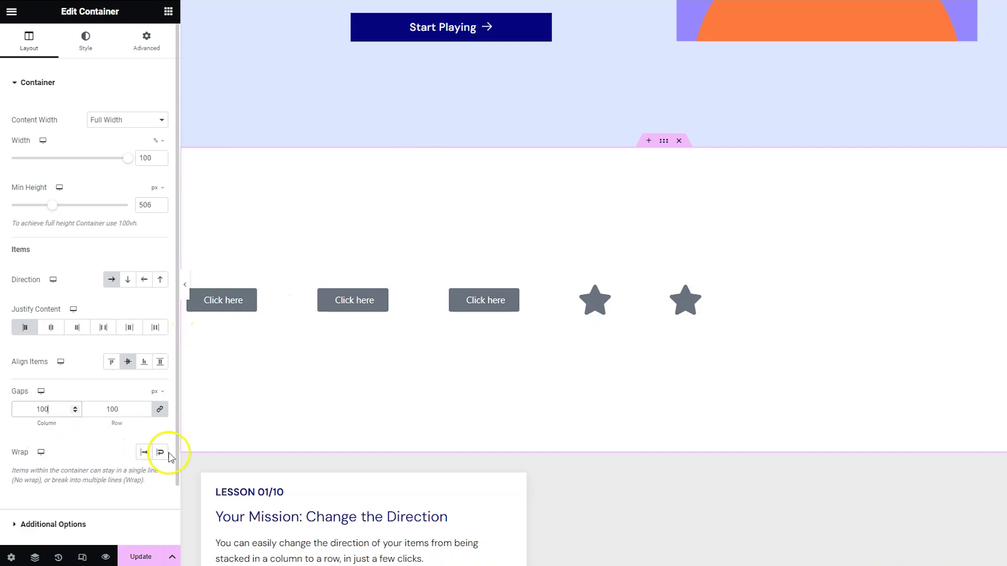
- Narrow the container to 30% width and let its items wrap
click(663, 141)
drag(142, 162, 47, 165)
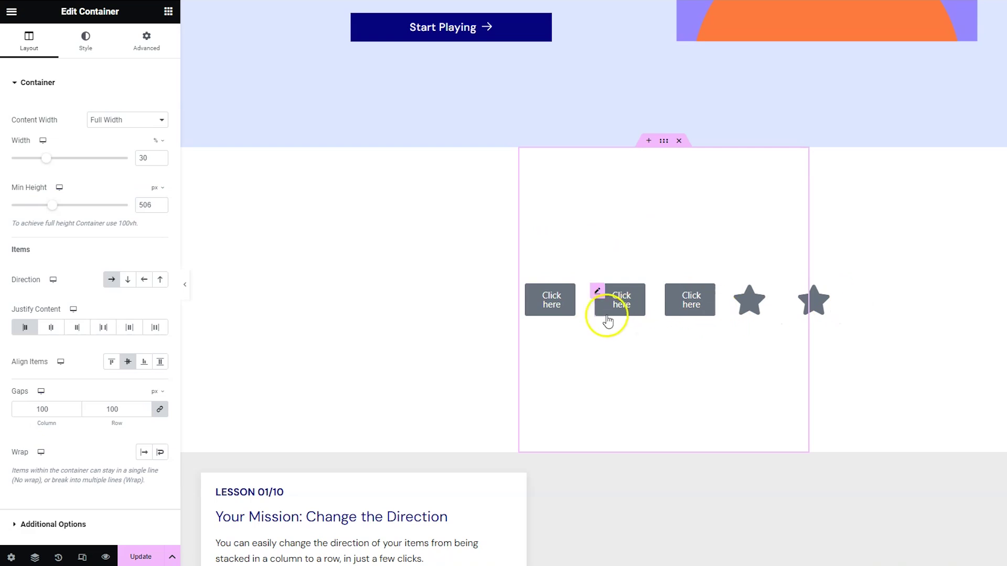
click(161, 454)
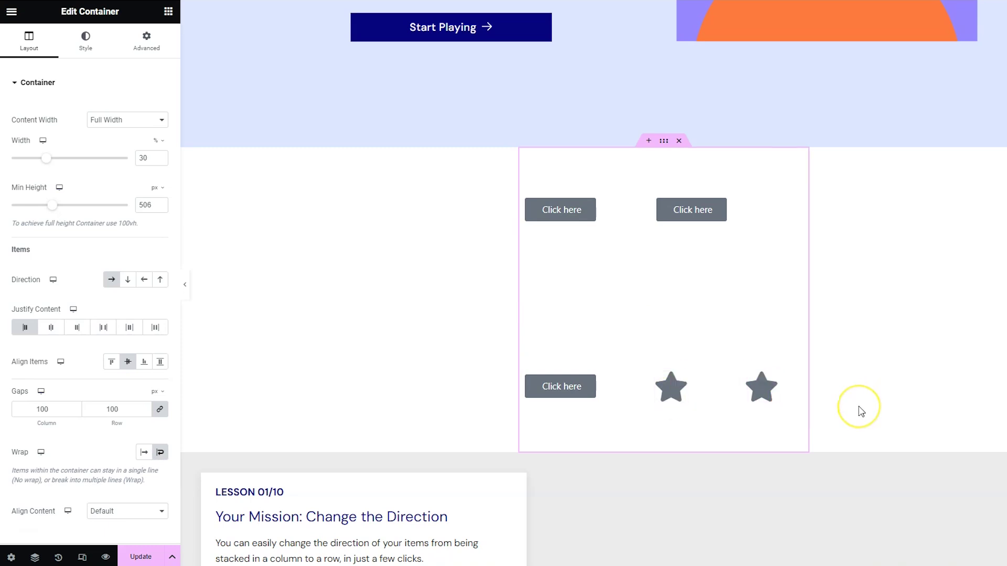
- Set Align Content to Center, then switch Wrap back to No Wrap
scroll(38, 470, down, 1)
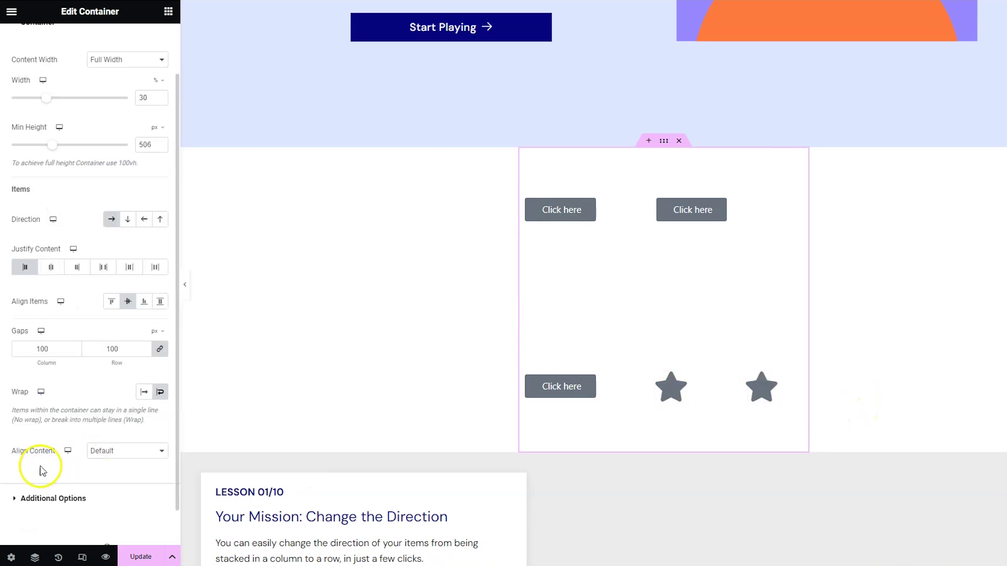
click(103, 451)
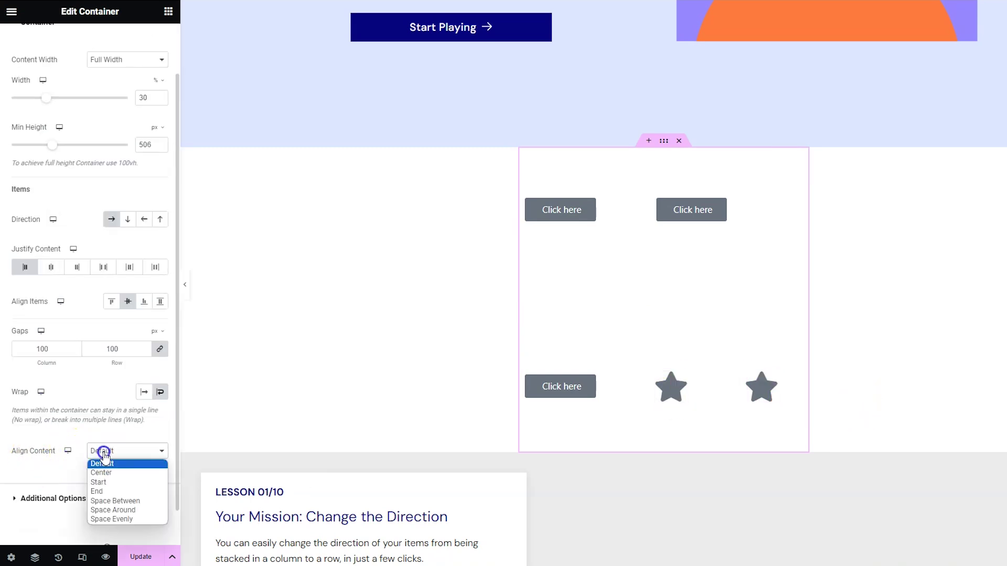
click(105, 473)
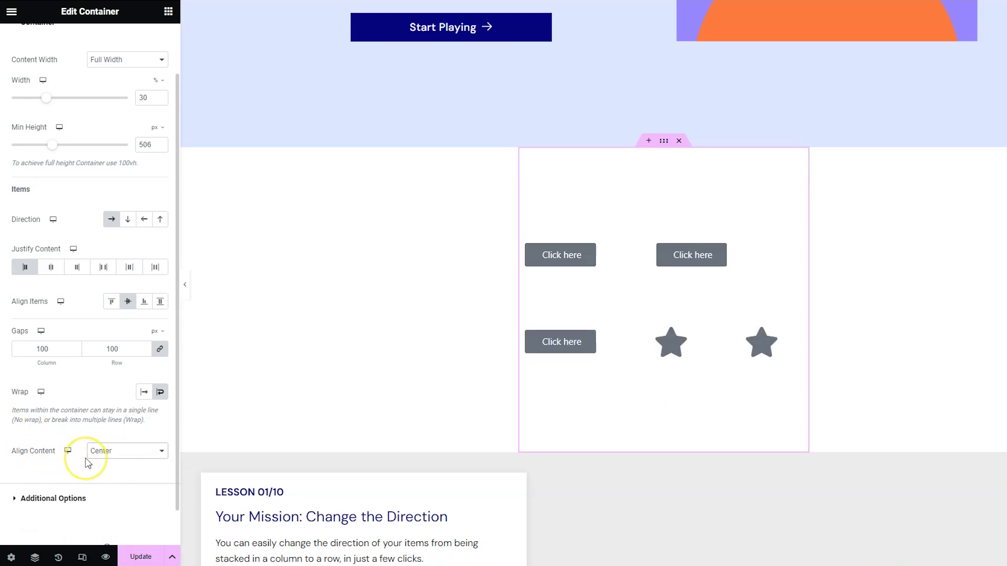
click(140, 396)
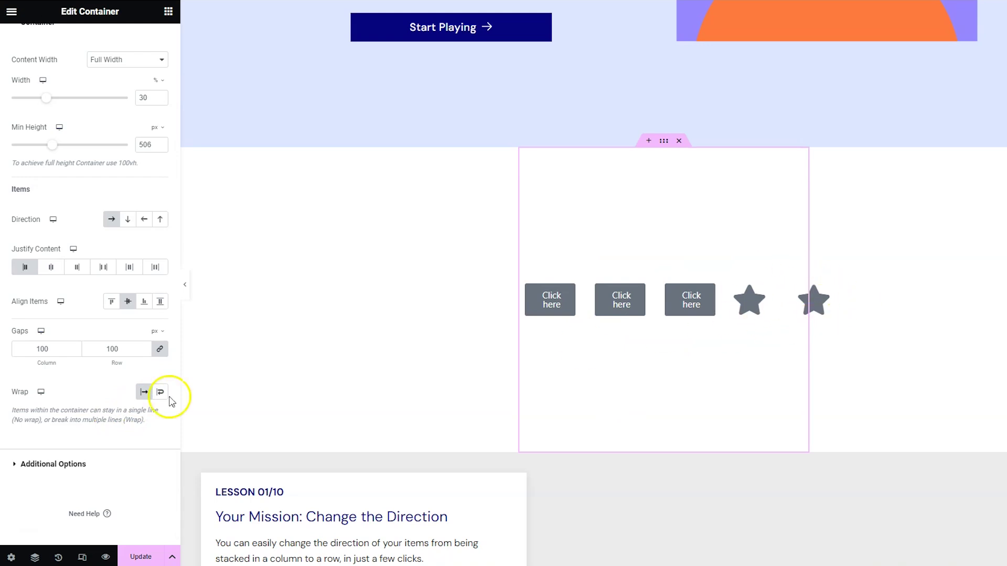
- Set the container's Overflow to Hidden so the protruding second star is clipped
scroll(57, 420, down, 1)
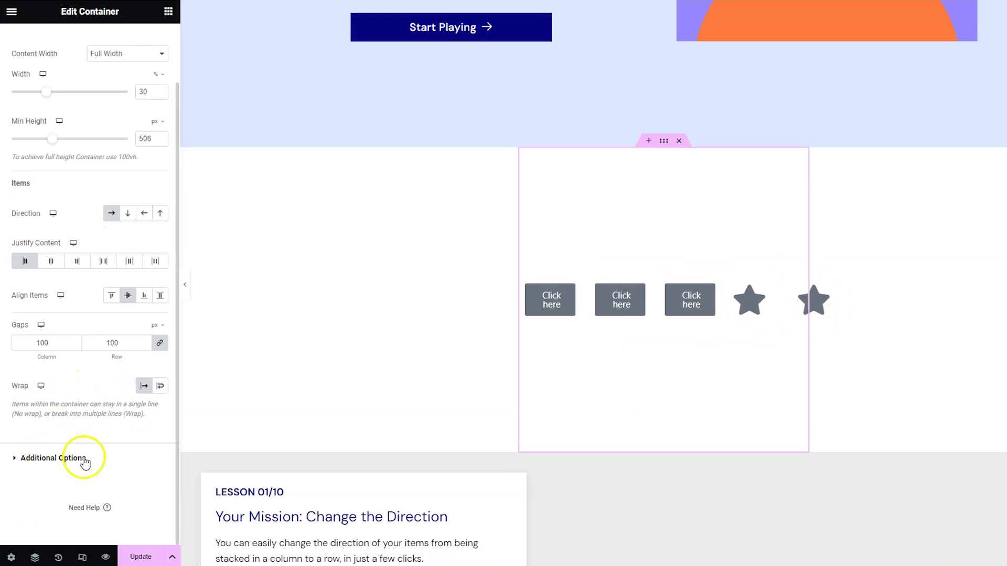
click(46, 461)
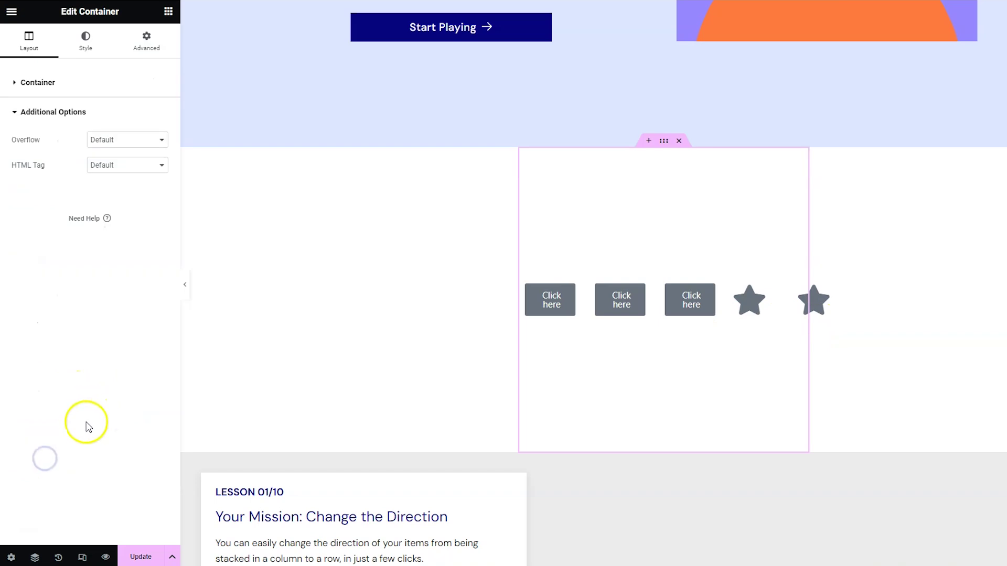
click(103, 140)
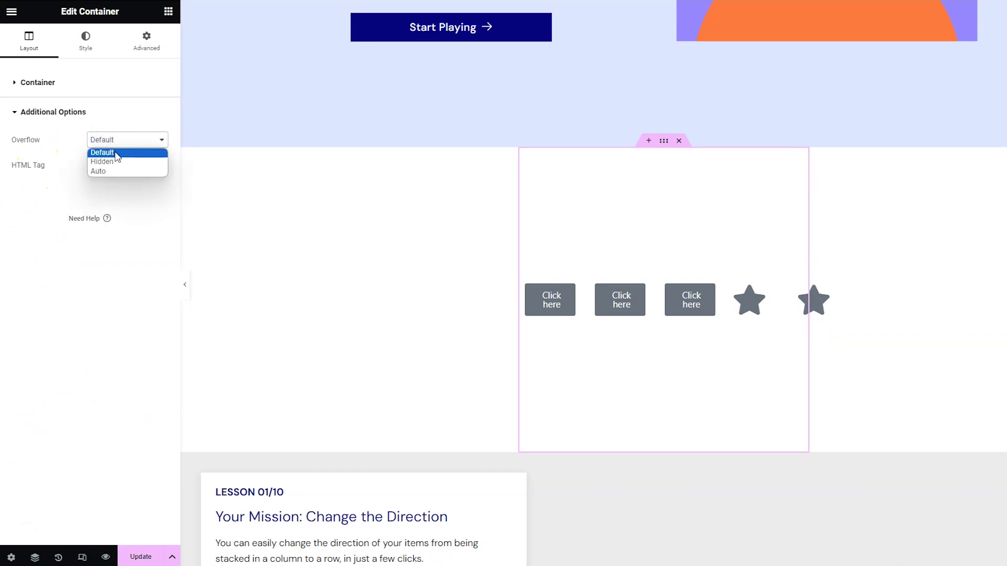
click(129, 165)
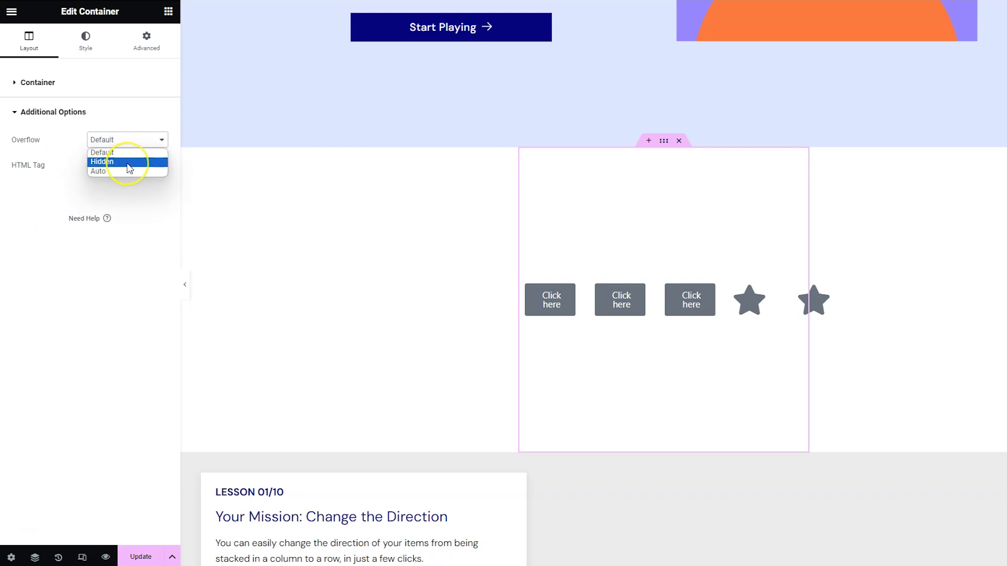
click(129, 167)
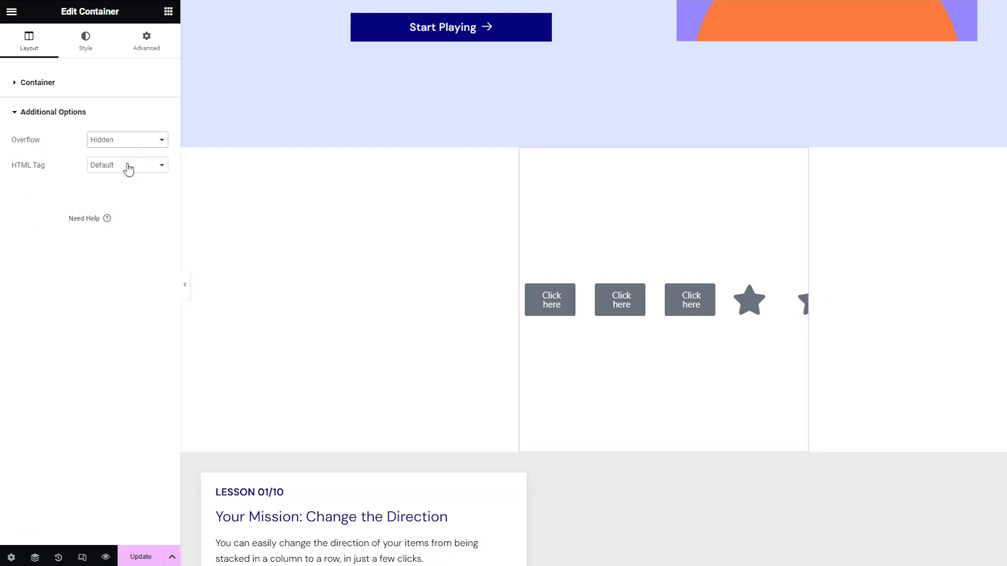
mouse_move(676, 184)
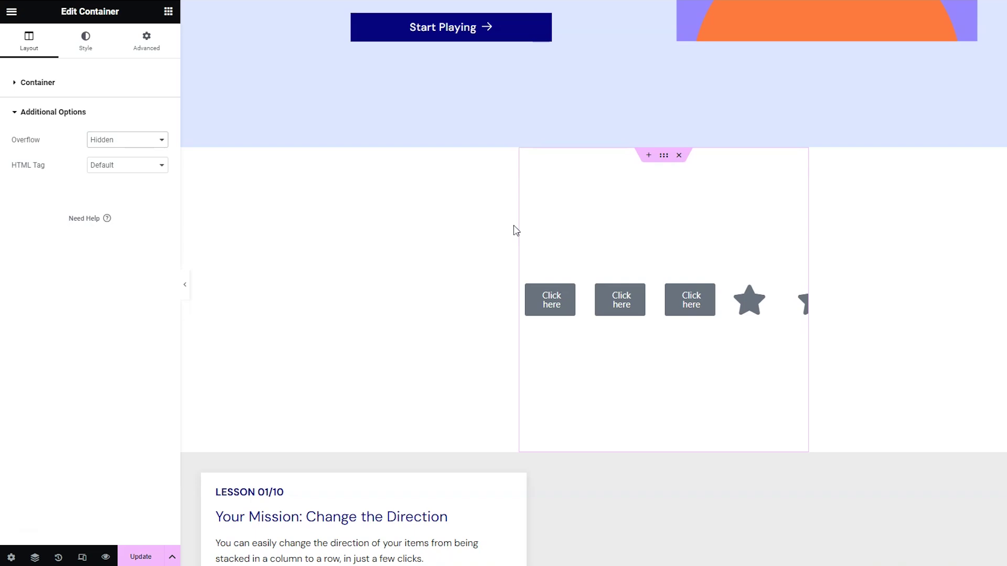
- Change the container's HTML tag to a (link) and set its link to #
click(118, 165)
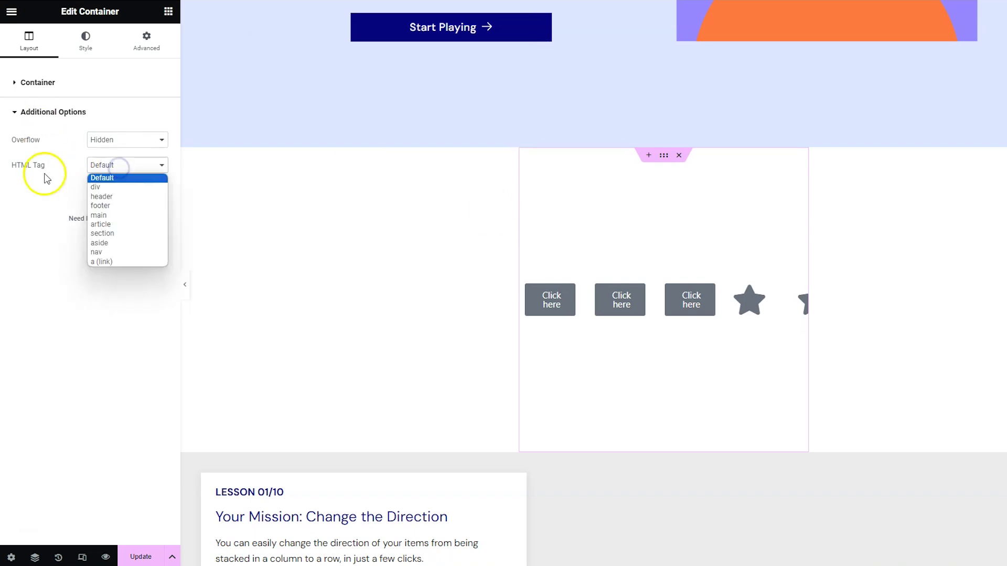
click(137, 262)
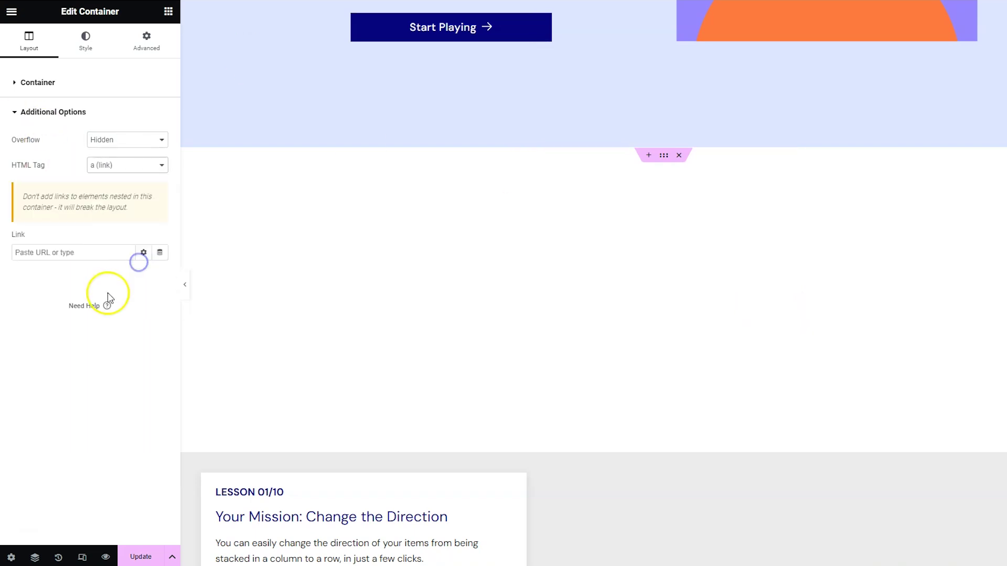
click(100, 257)
text(#)
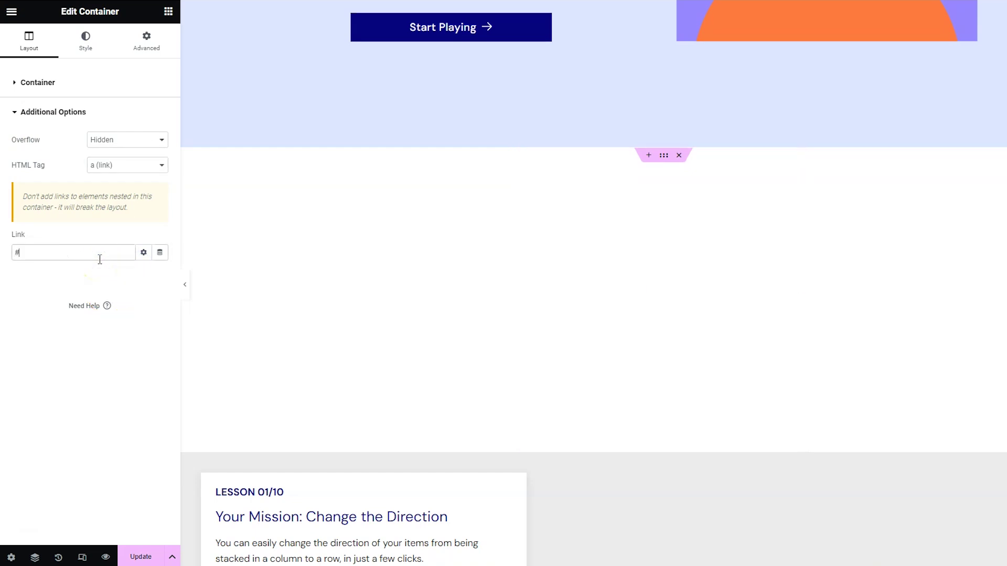
click(129, 361)
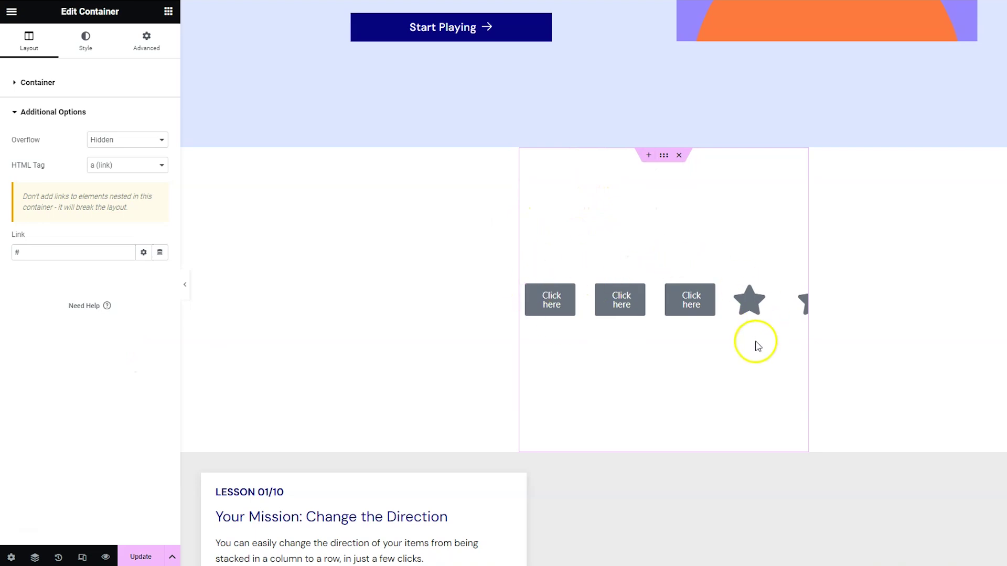
click(803, 258)
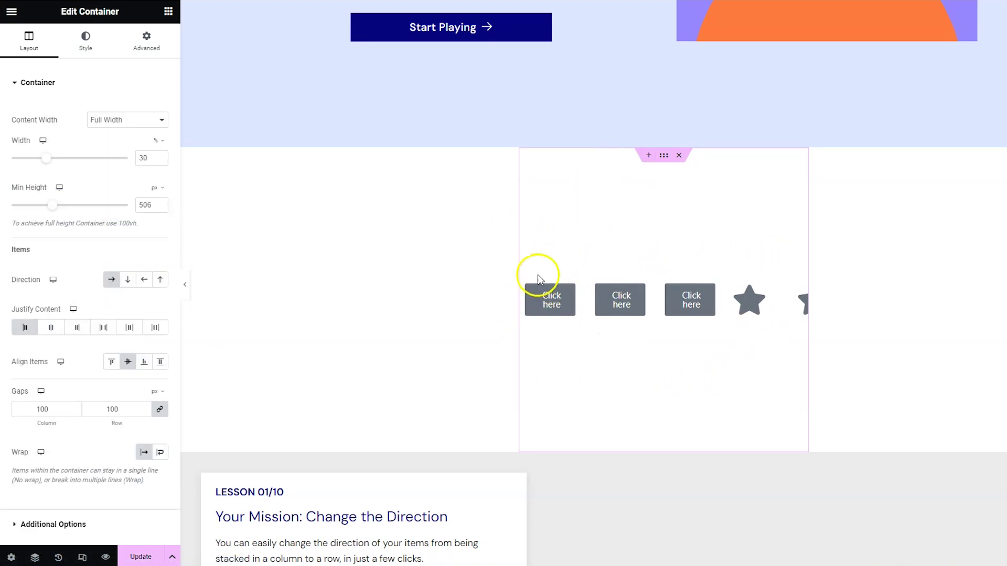
- Set the second Click here button's Align Self to Start in its Advanced settings
click(599, 293)
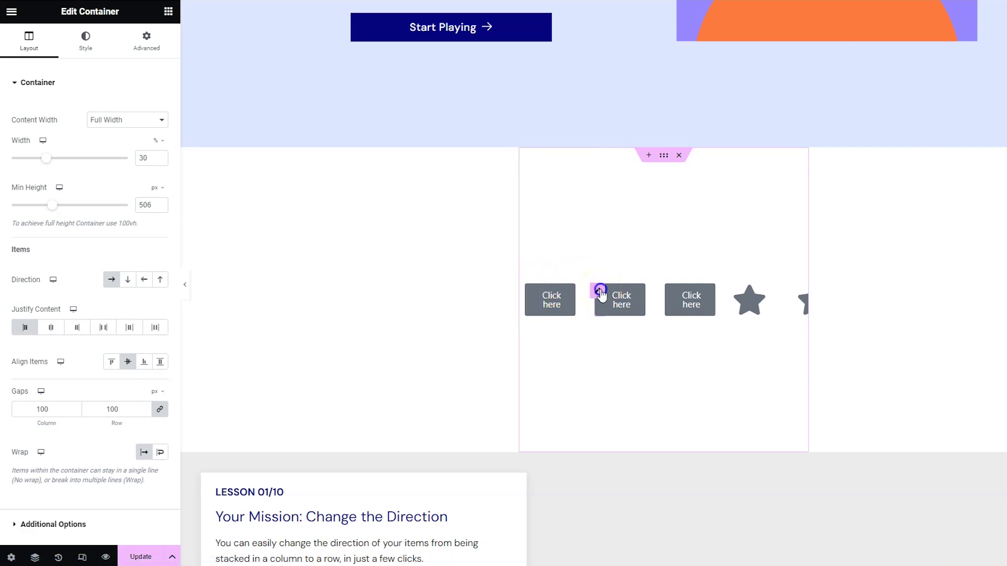
click(161, 47)
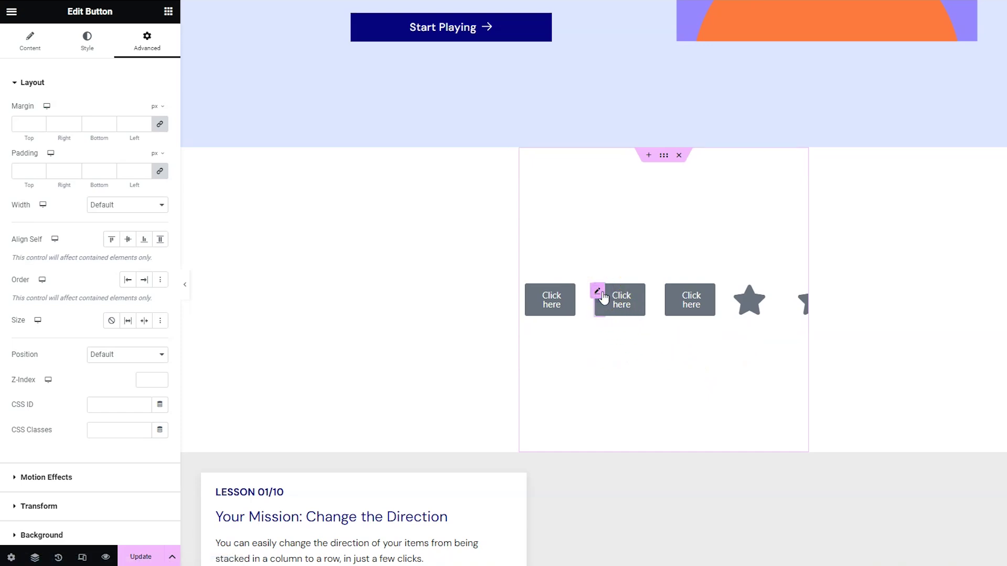
click(110, 242)
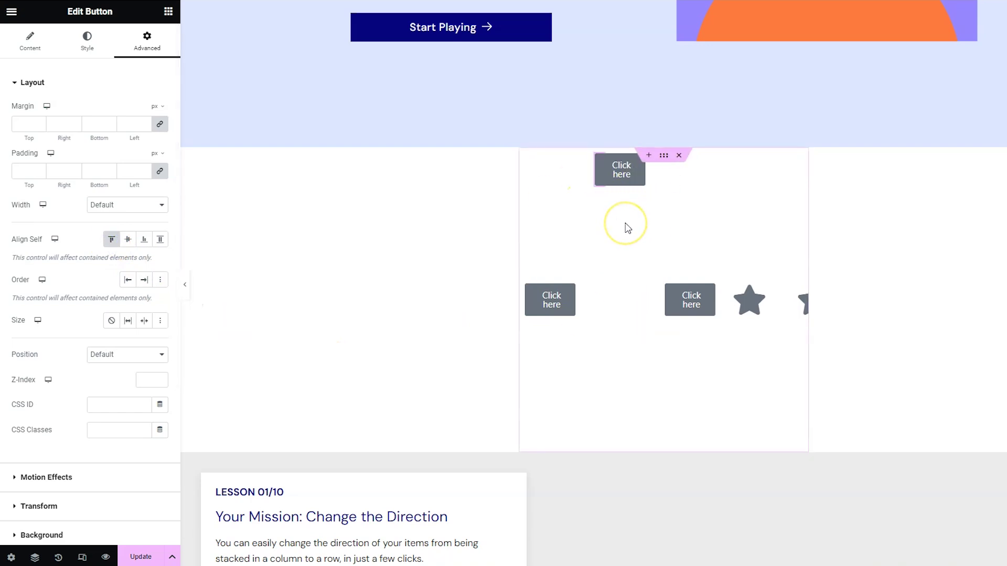
- Turn off Align Self Start on the second Click here button
click(111, 239)
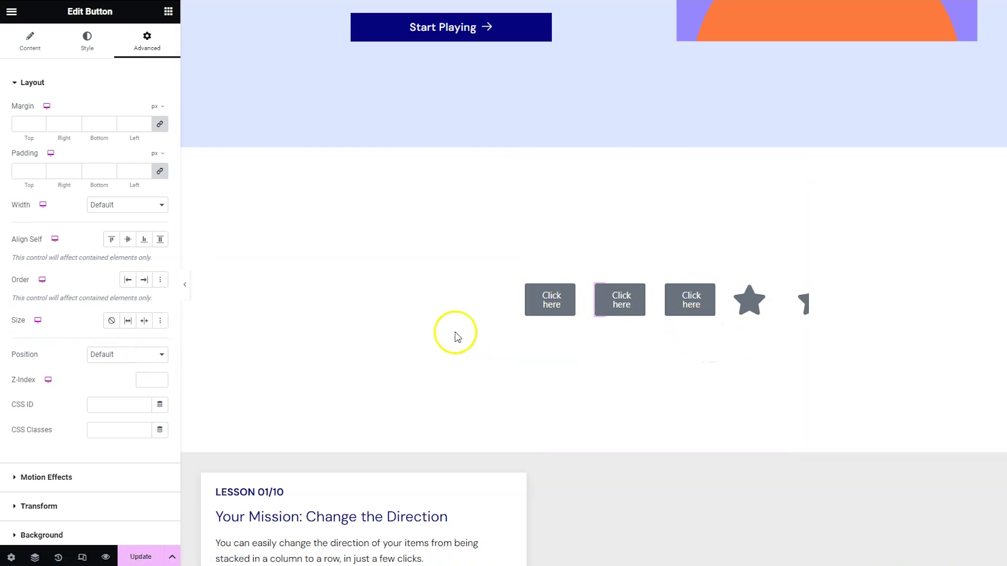
- Widen the container to 77% and toggle Grow on the first button on, then off
click(985, 390)
drag(49, 162, 101, 157)
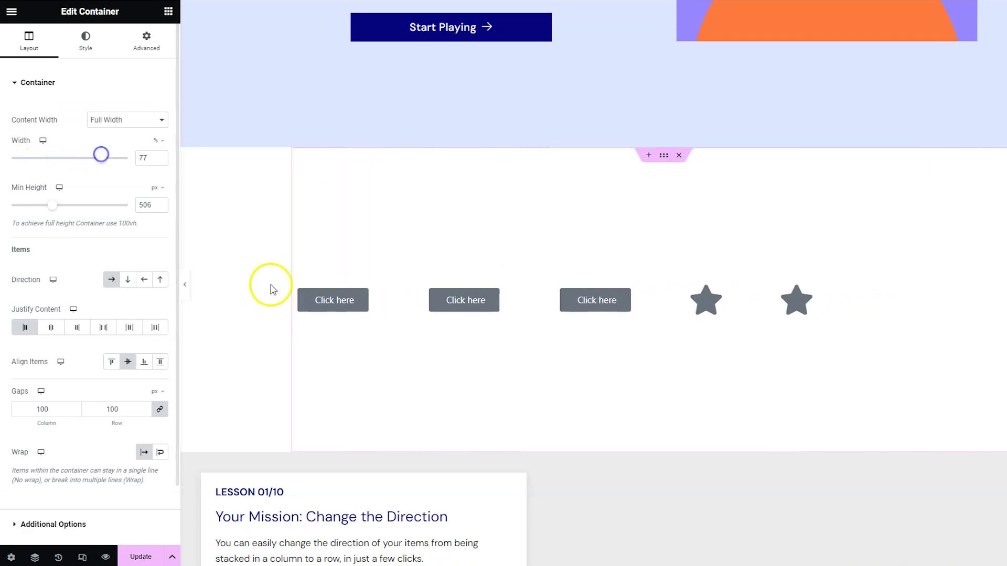
click(362, 296)
click(145, 36)
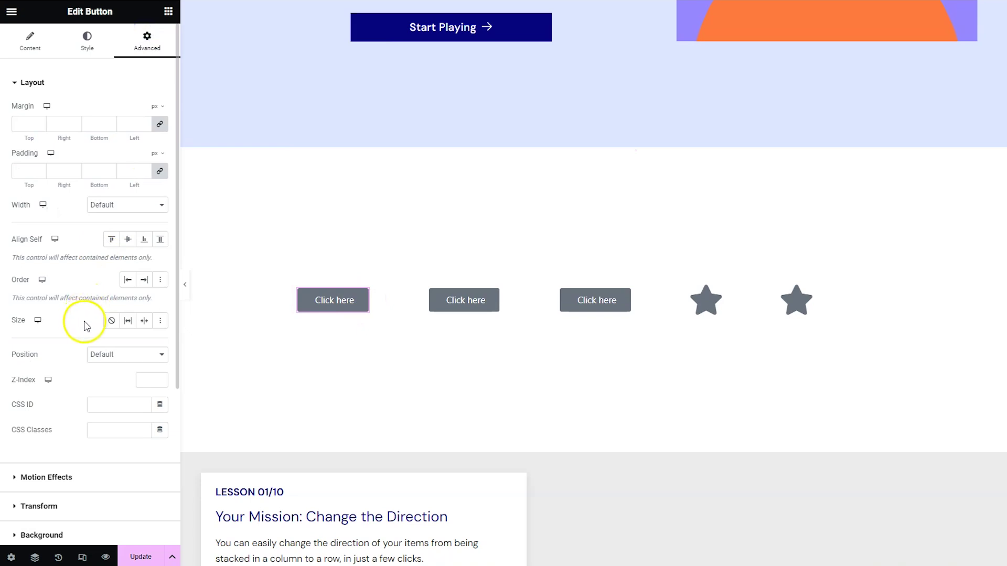
click(127, 321)
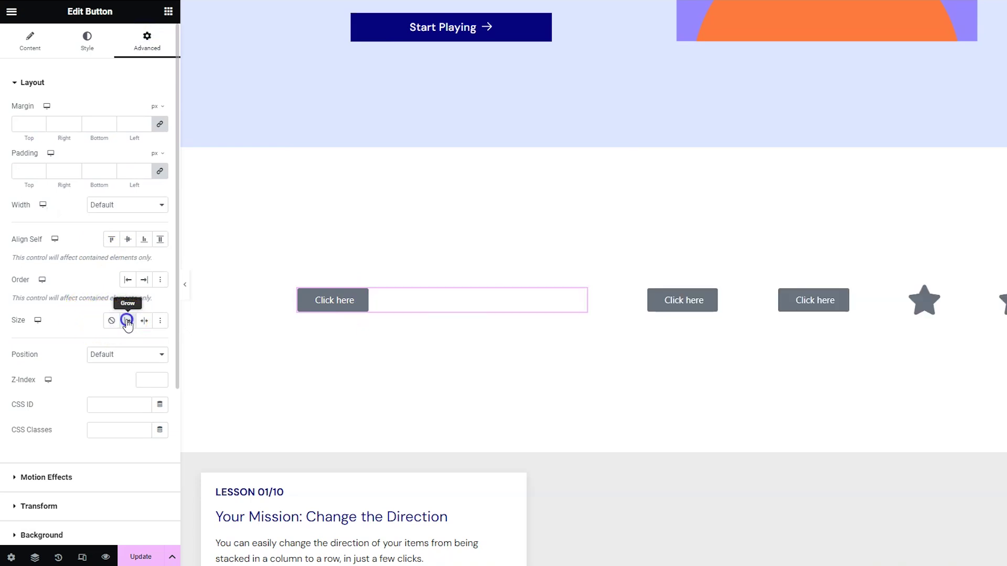
click(128, 321)
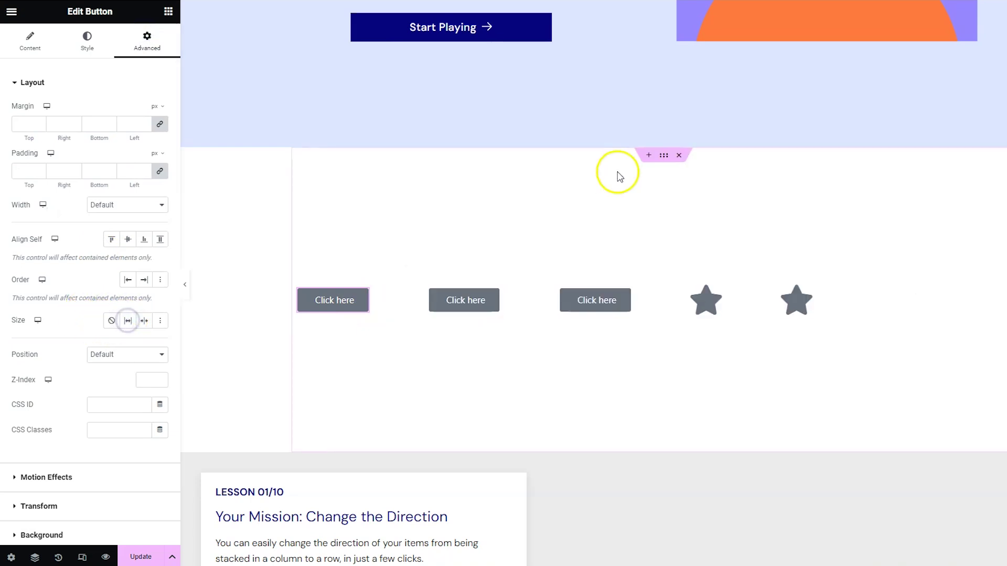
- Narrow the container to 18% width and set the star icon's size to Shrink
click(663, 155)
drag(104, 164, 34, 163)
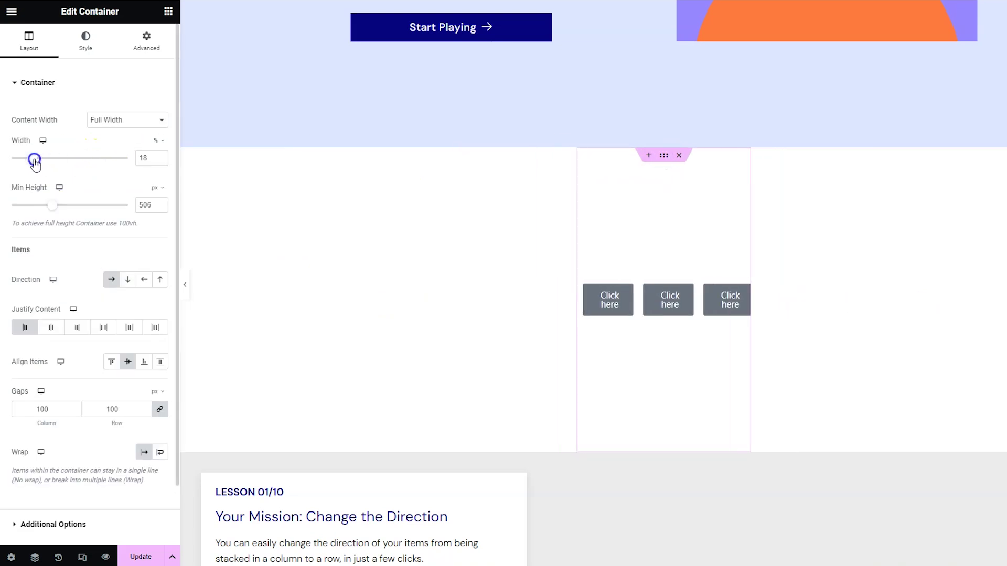
click(145, 322)
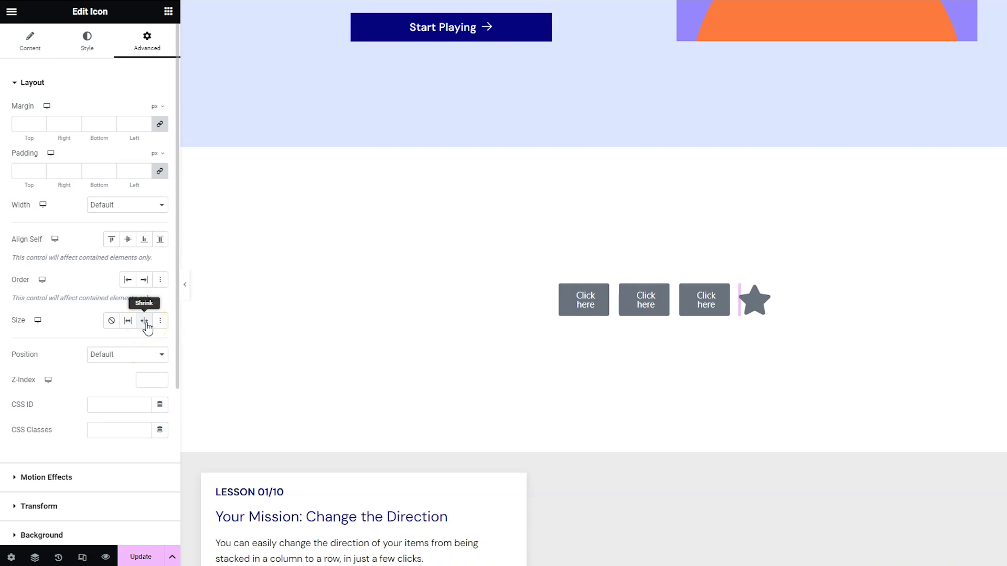
click(532, 272)
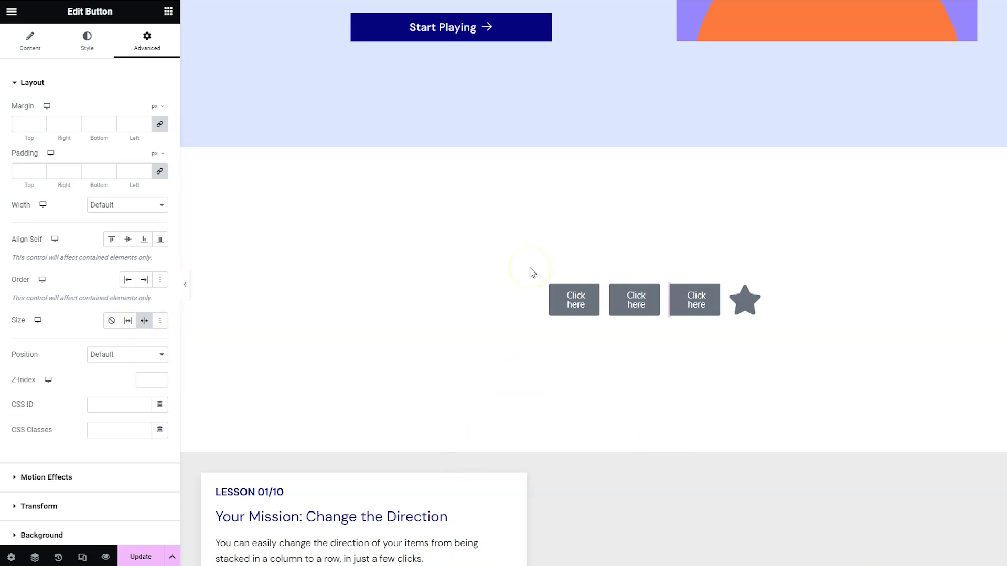